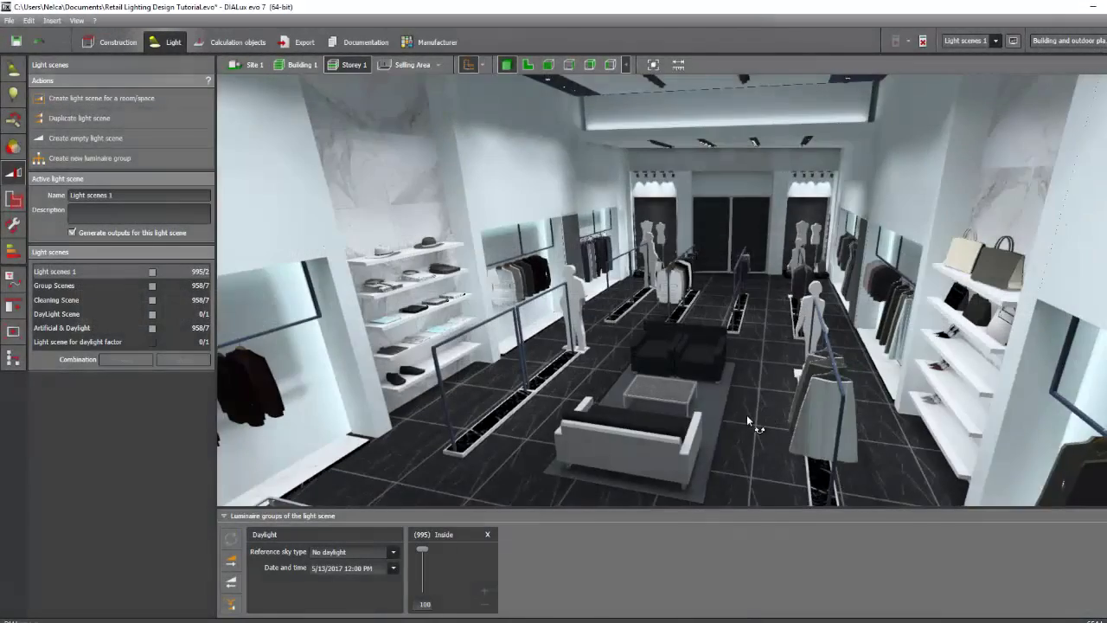
Step: Highlight the Inside luminaire group's light distribution in the 3D store, clear the highlight and collapse the luminaire group settings
mouse_move(746, 414)
middle_down()
mouse_move(778, 413)
mouse_move(772, 378)
mouse_move(768, 418)
middle_up()
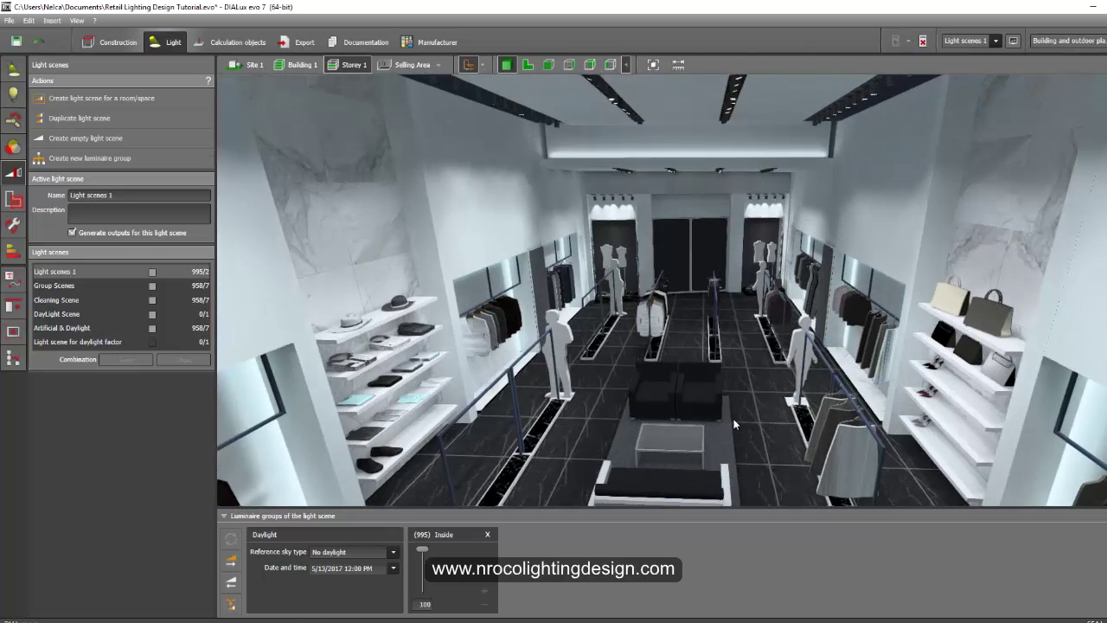
mouse_move(575, 420)
middle_down()
mouse_move(598, 416)
mouse_move(568, 416)
middle_up()
click(453, 577)
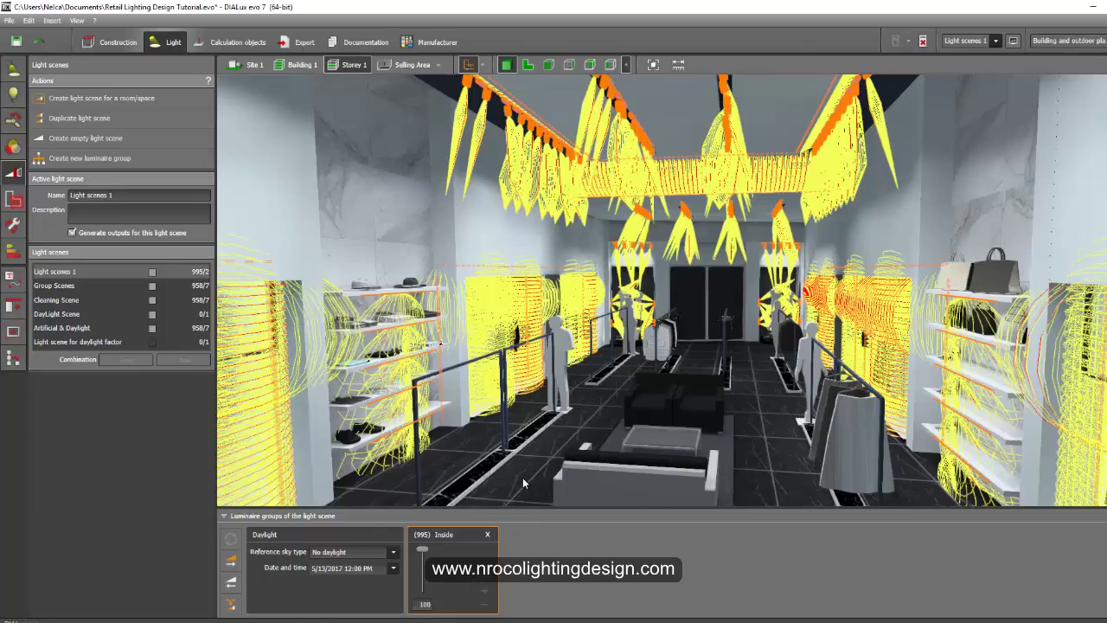
mouse_move(519, 475)
middle_down()
mouse_move(569, 470)
mouse_move(534, 474)
mouse_move(537, 484)
middle_up()
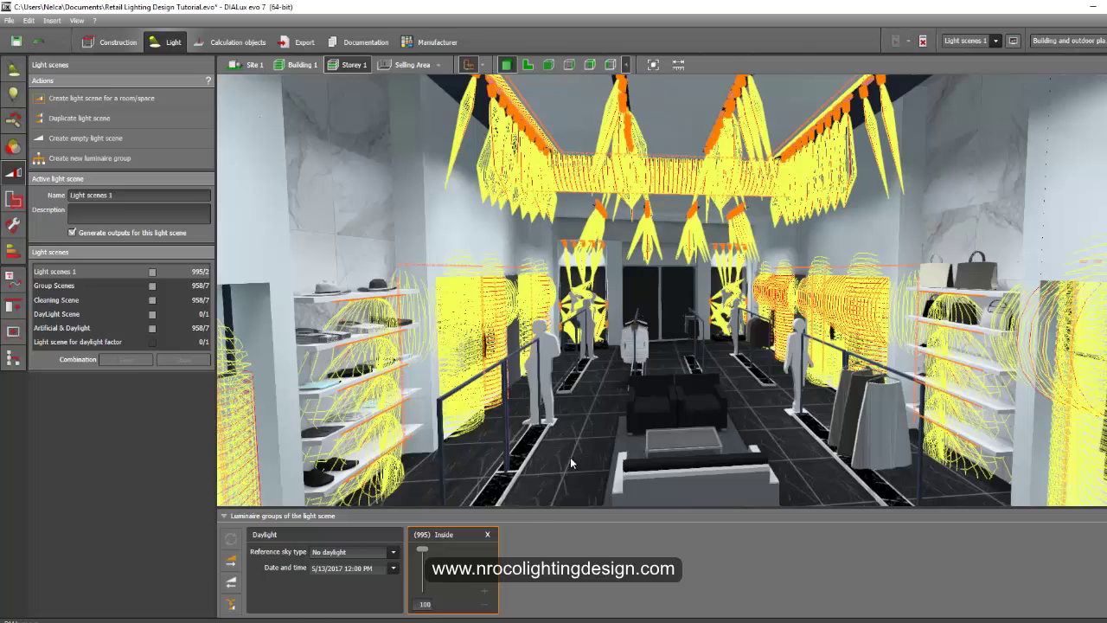
click(591, 392)
click(224, 517)
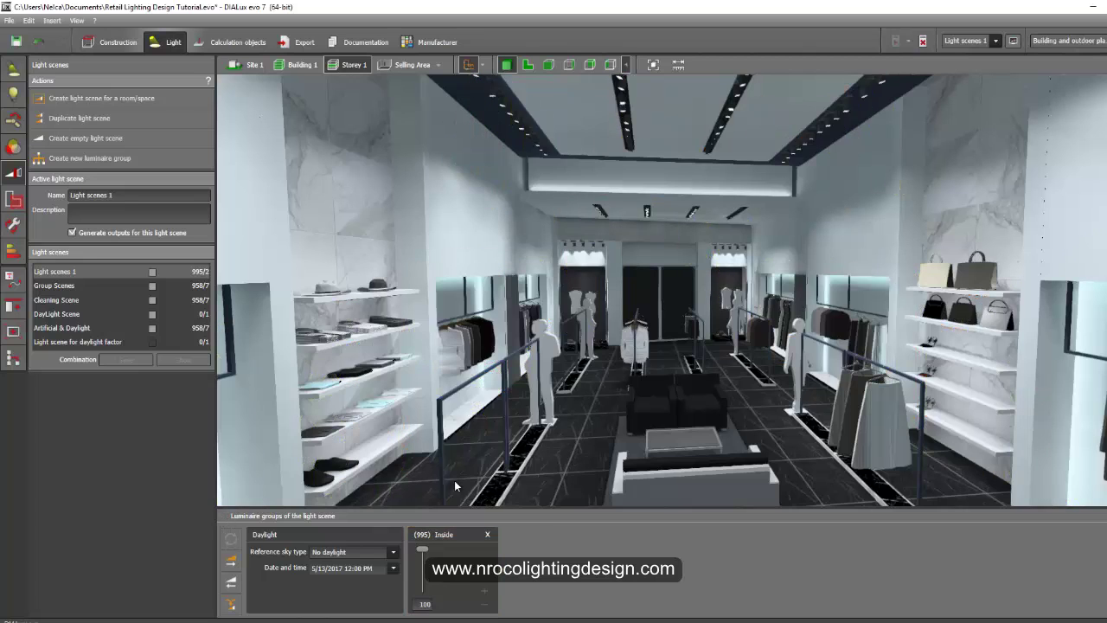
Step: Set up a top-down 3D view showing the whole store interior from the entrance to the stock room
mouse_move(427, 455)
middle_down()
mouse_move(462, 475)
mouse_move(467, 512)
mouse_move(409, 465)
mouse_move(430, 380)
mouse_move(426, 443)
middle_up()
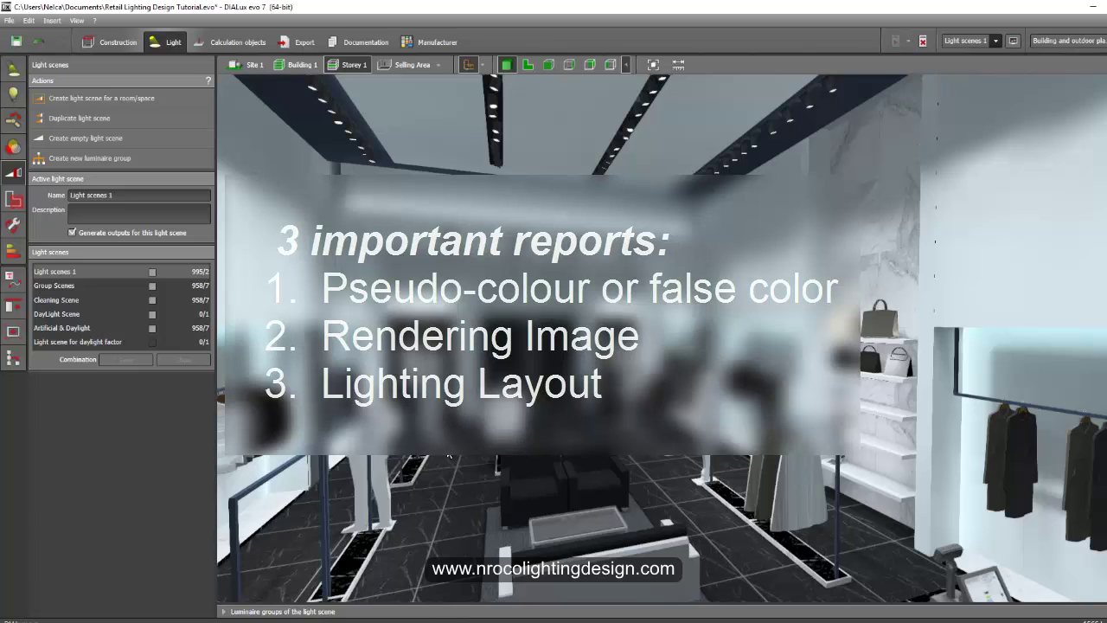
right_drag(444, 423, 463, 449)
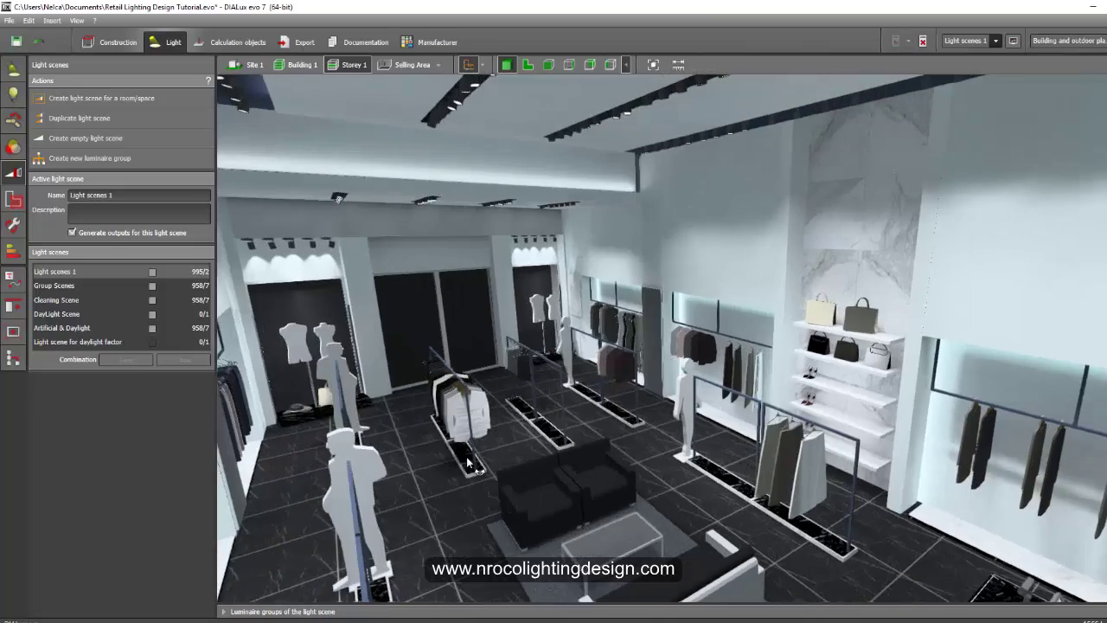
right_drag(532, 444, 420, 427)
drag(421, 430, 389, 246)
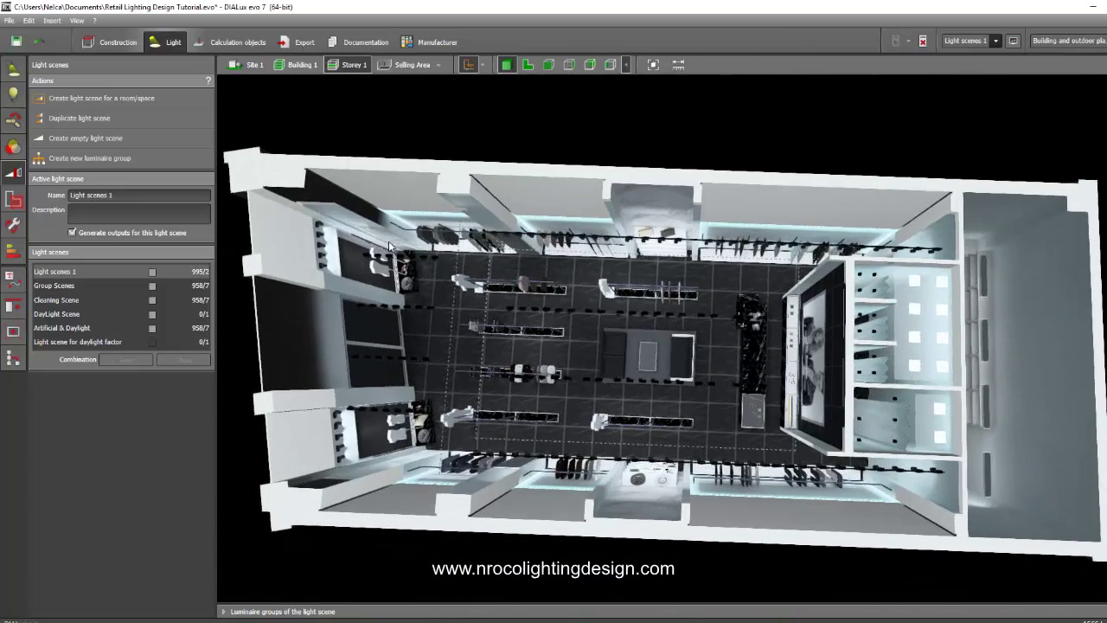
right_drag(400, 135, 389, 145)
drag(389, 149, 391, 144)
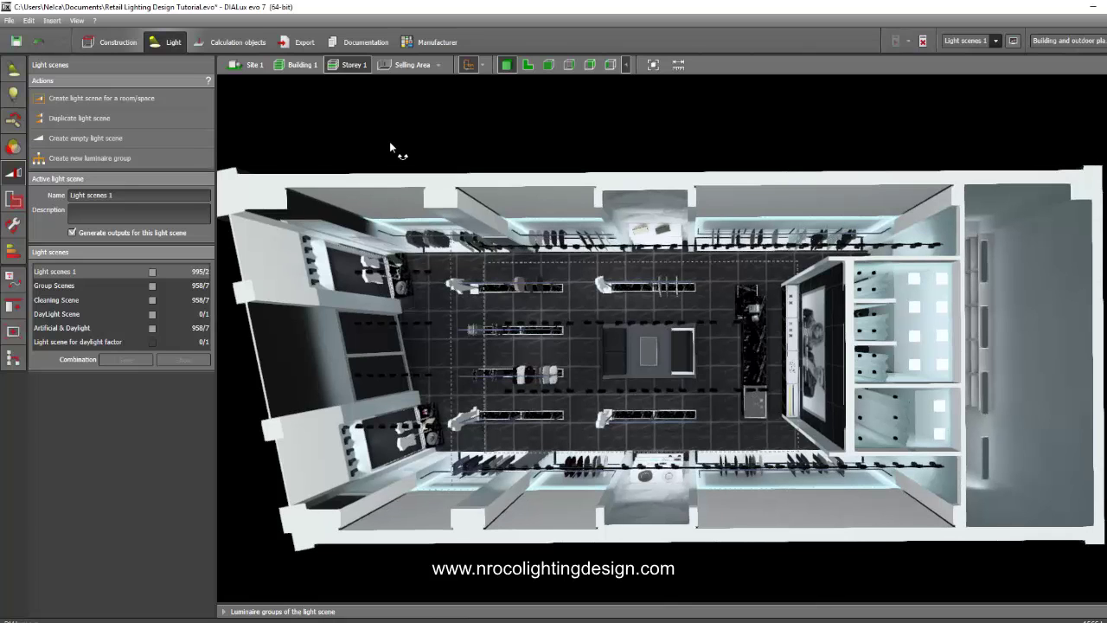
right_drag(389, 143, 391, 145)
middle_drag(509, 215, 536, 226)
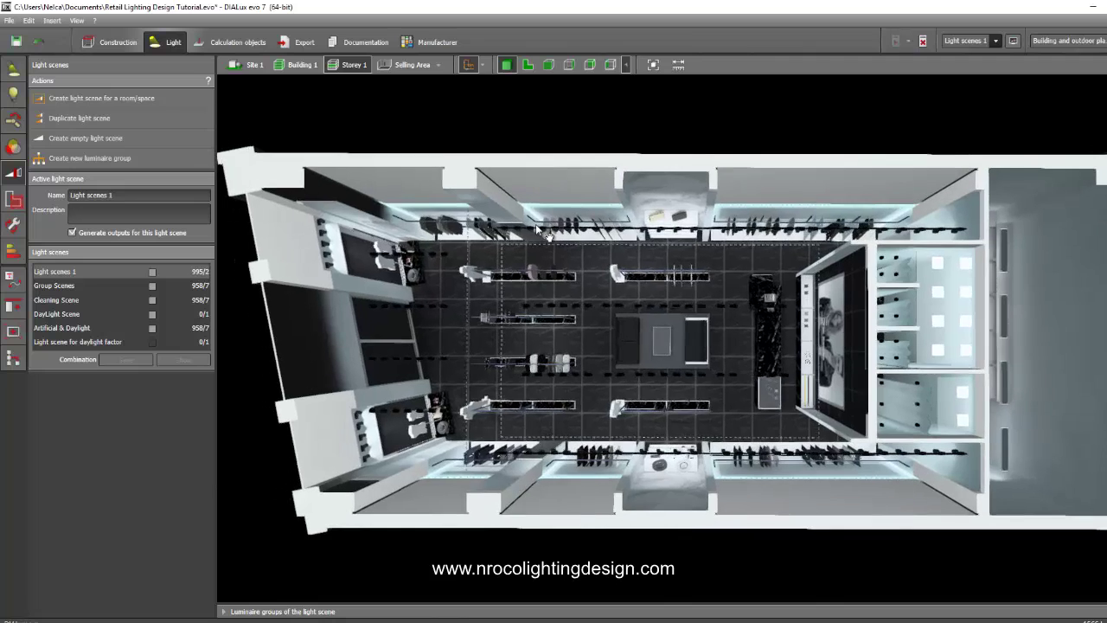
drag(540, 229, 544, 228)
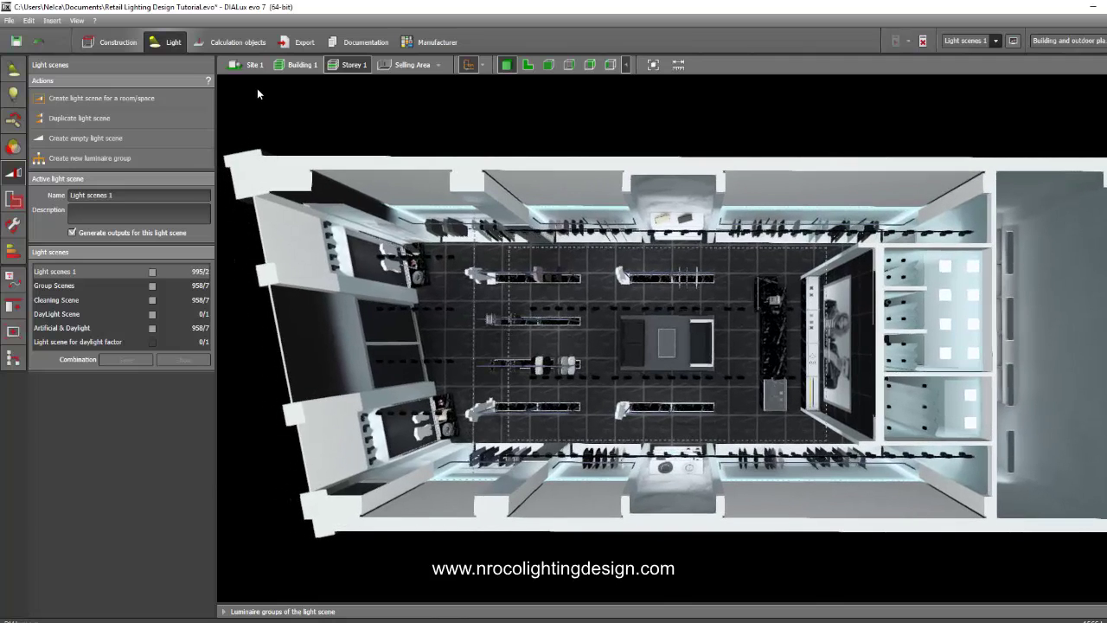
Step: Save the top-down rendering of the whole store as a new export view
click(297, 43)
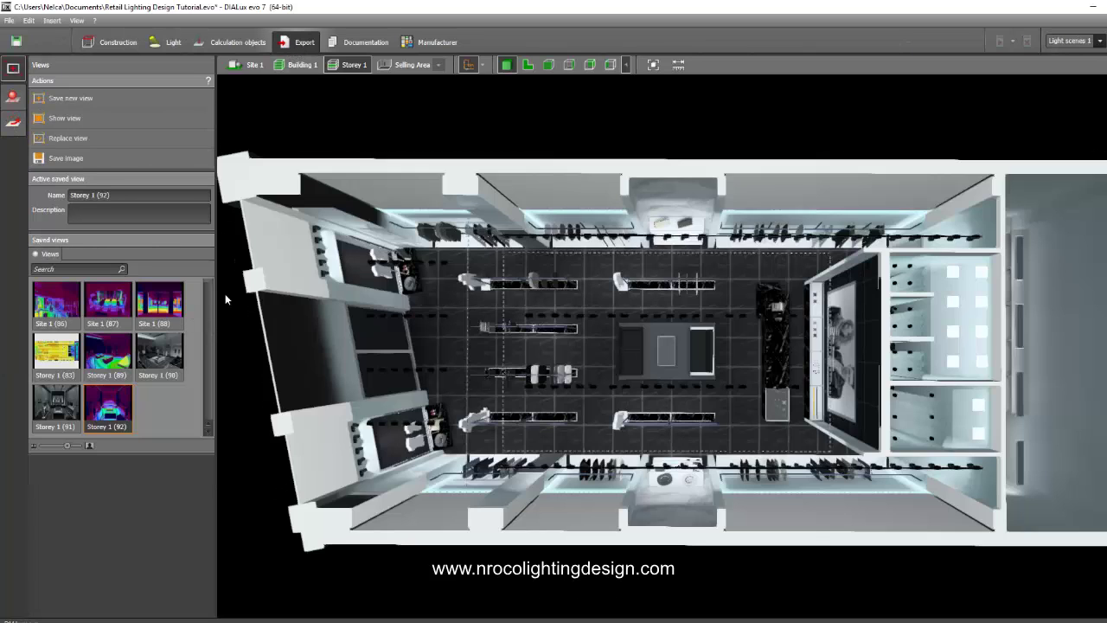
scroll(484, 138, down, 1)
scroll(484, 138, up, 2)
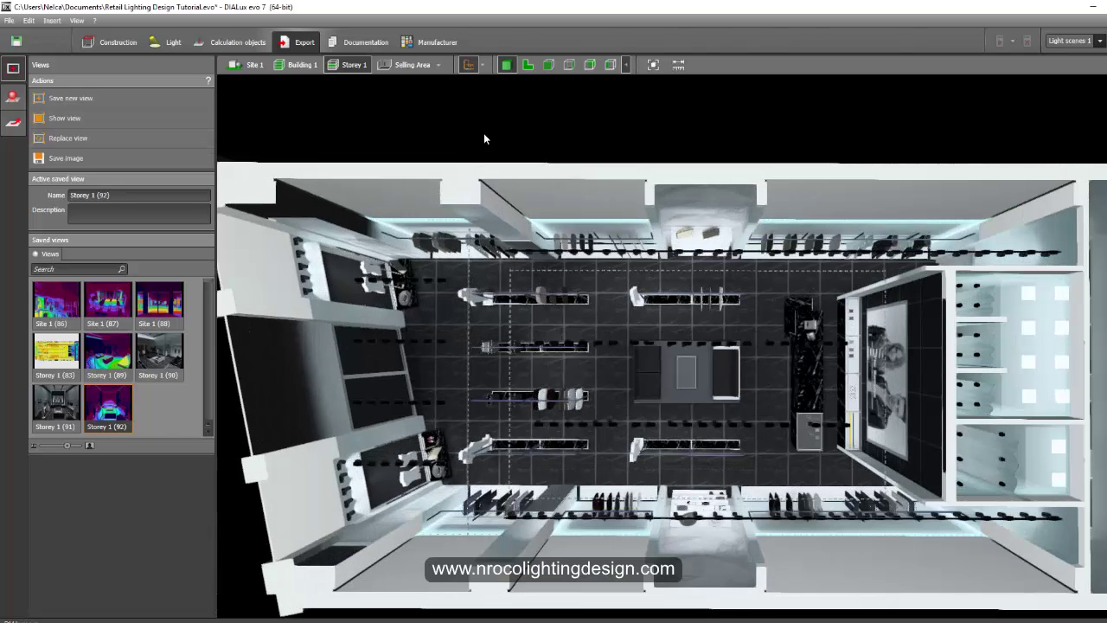
click(653, 64)
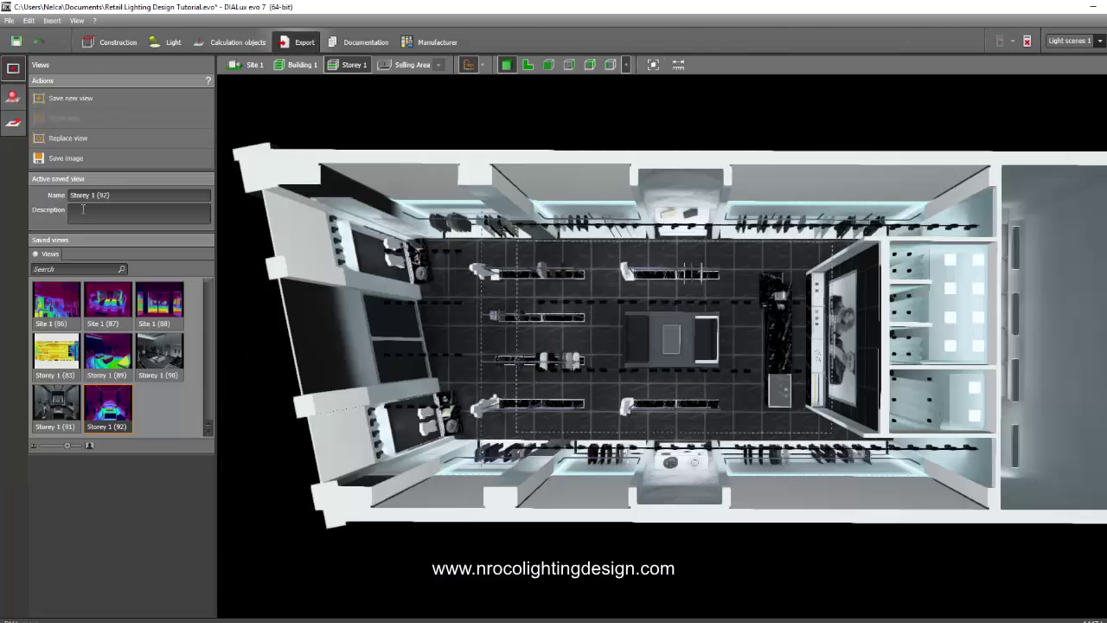
click(80, 99)
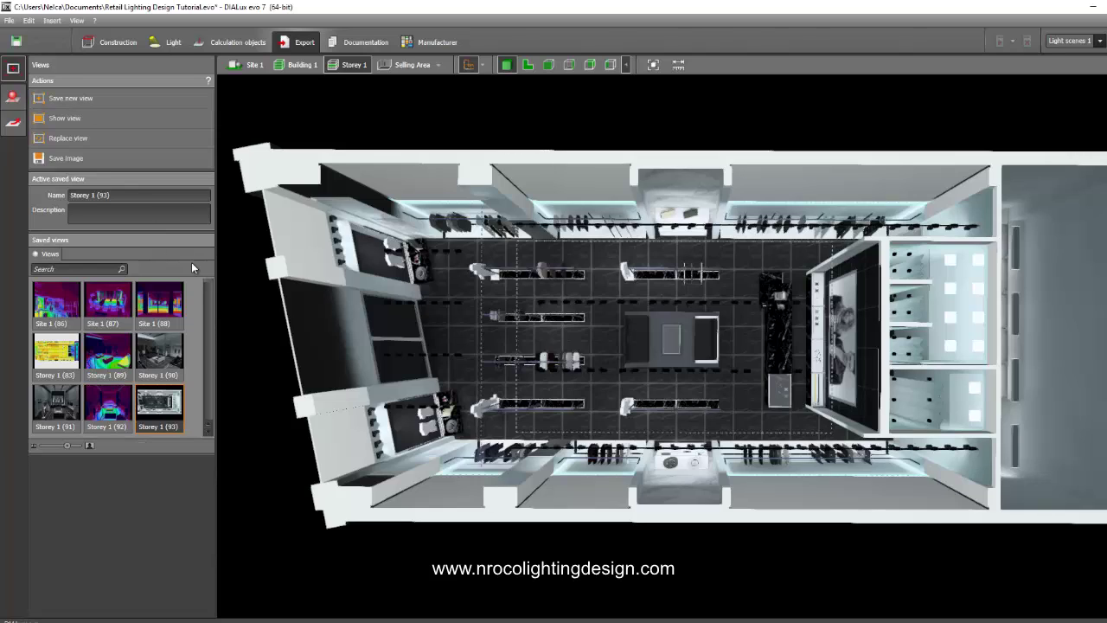
Step: Display the store's top-down view in false colours and save it as another export view
click(1093, 66)
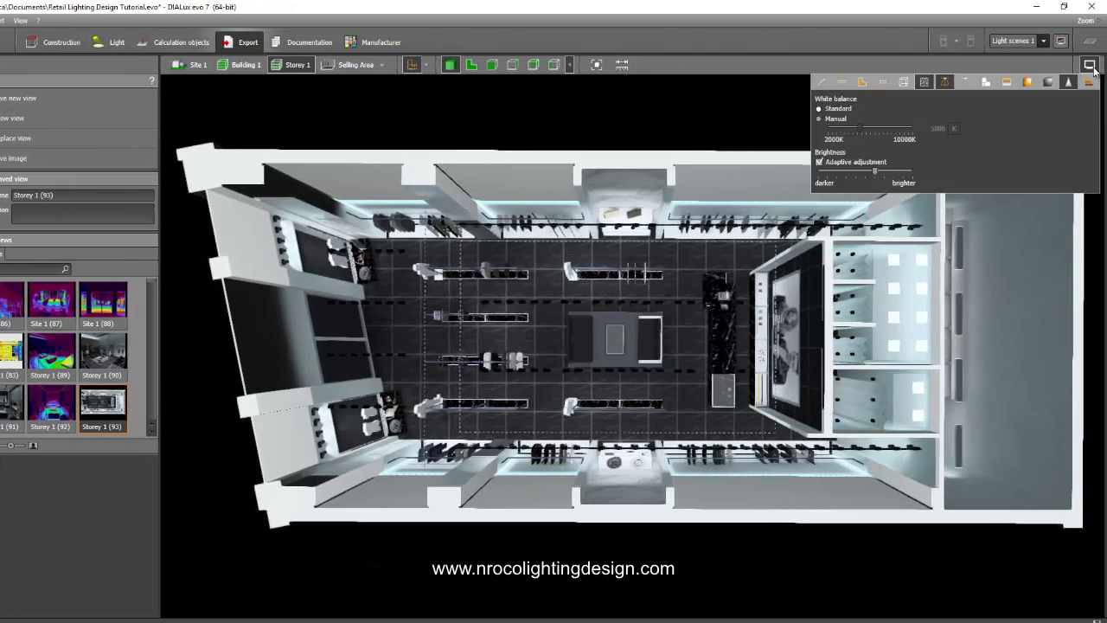
click(1090, 68)
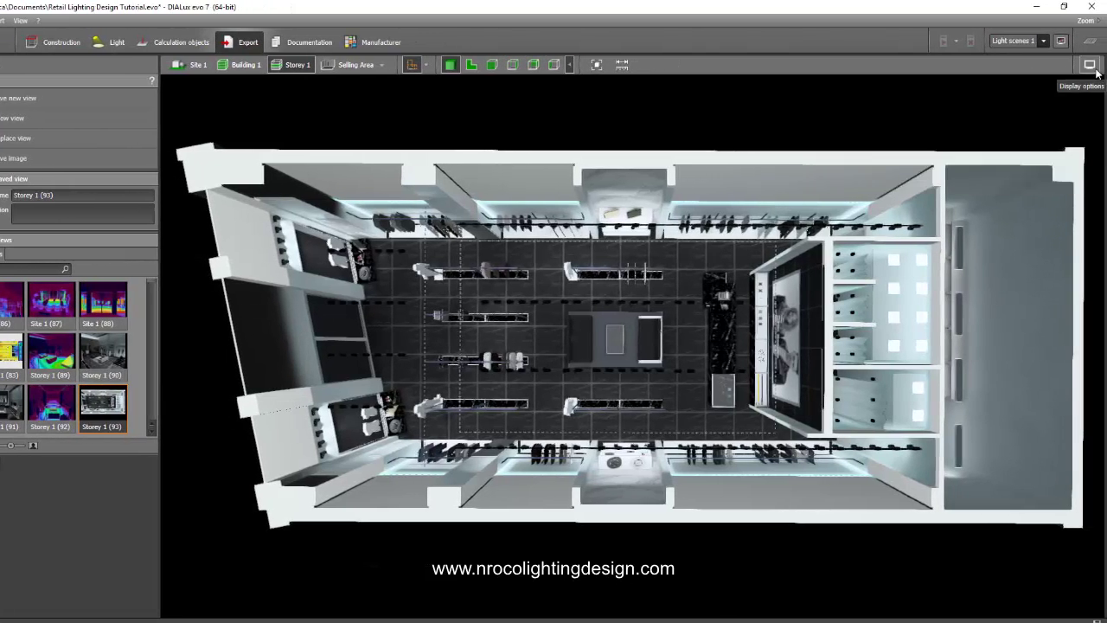
click(1090, 65)
click(1028, 81)
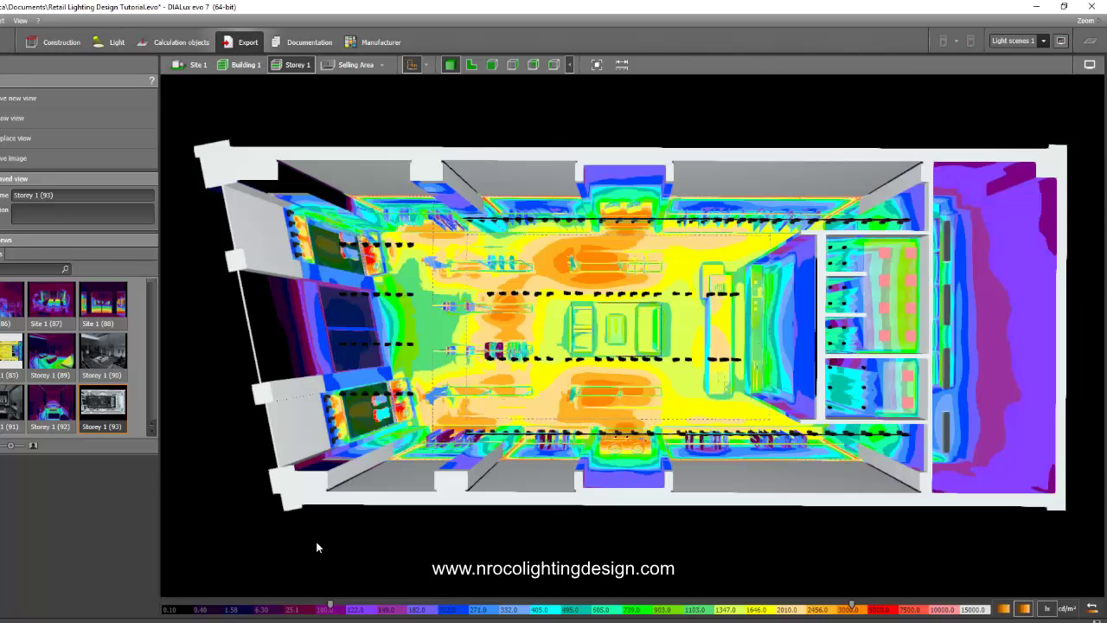
click(5, 99)
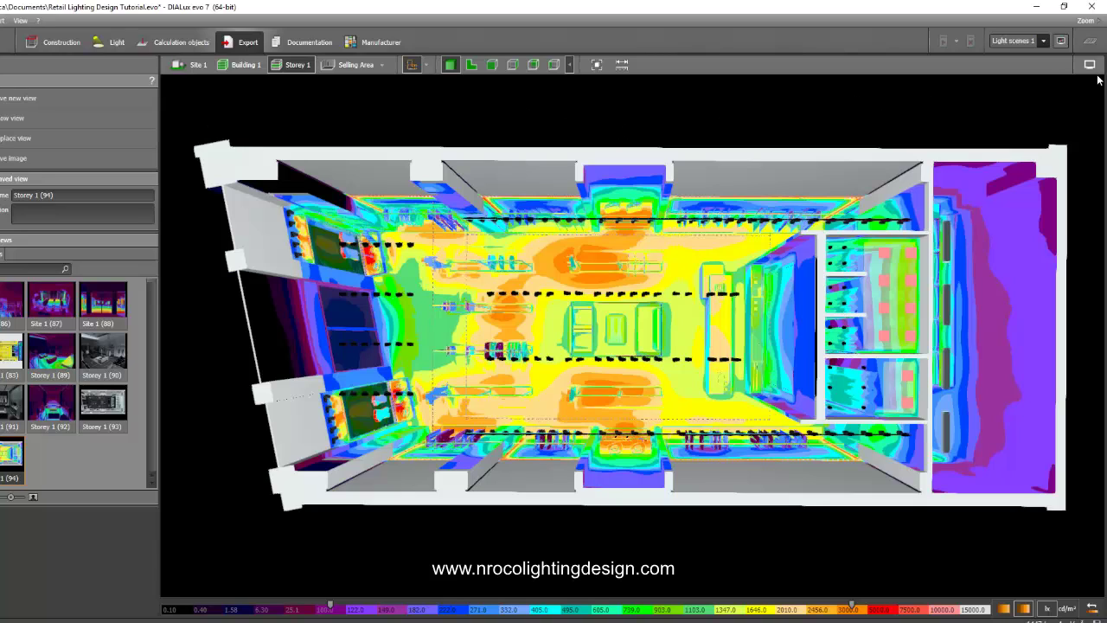
Step: Show the storey's floor plan with its calculation results overlaid, fit the whole plan, and save it as a new export view
click(471, 64)
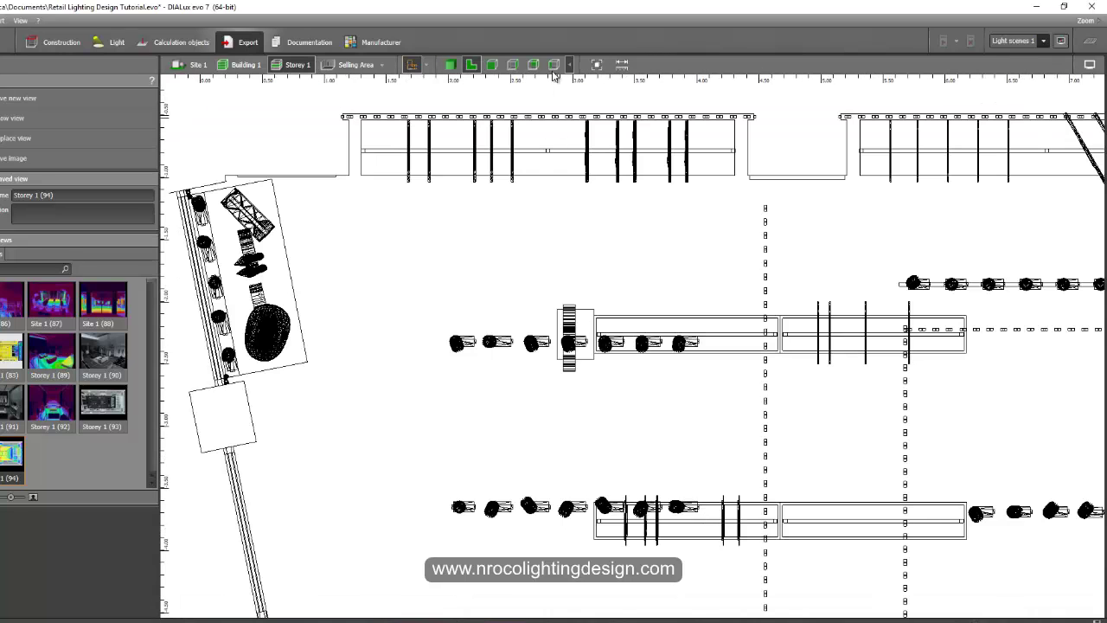
click(597, 64)
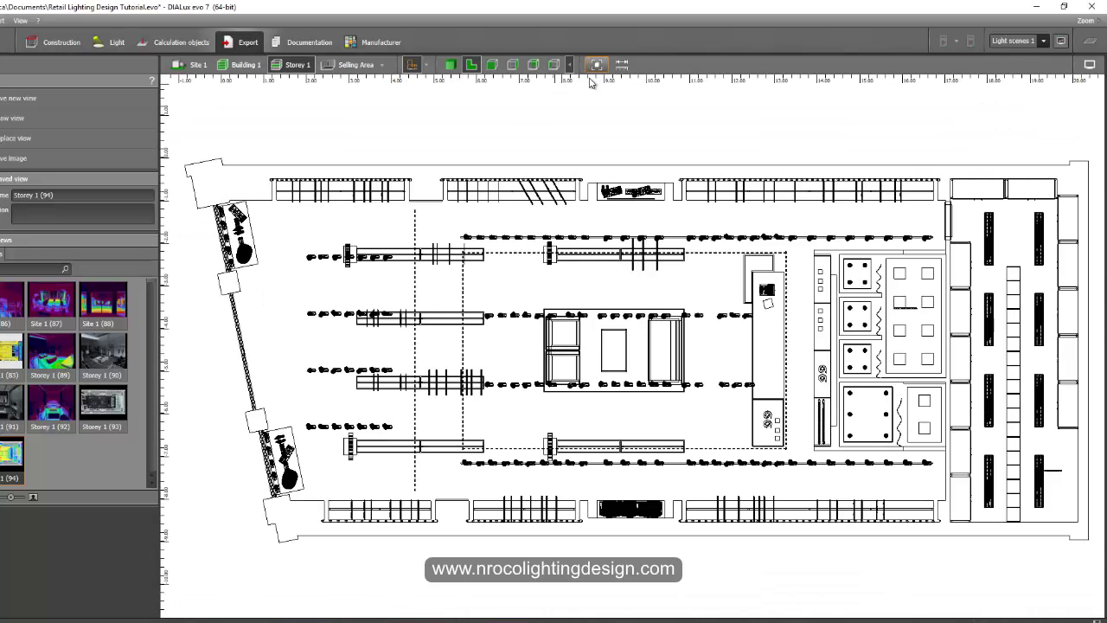
click(1092, 43)
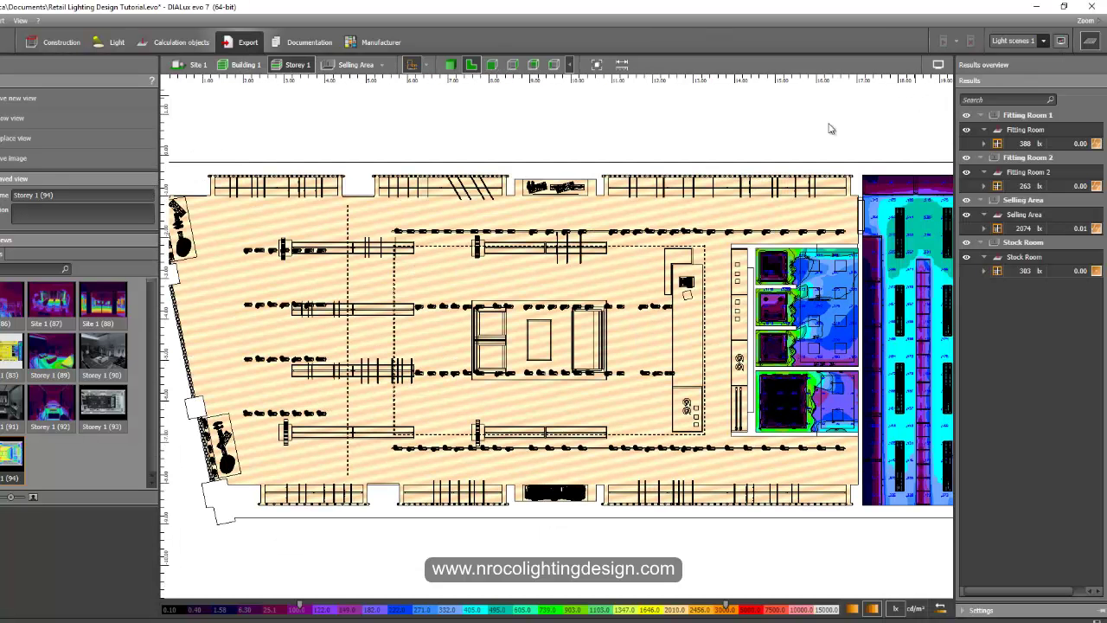
click(597, 64)
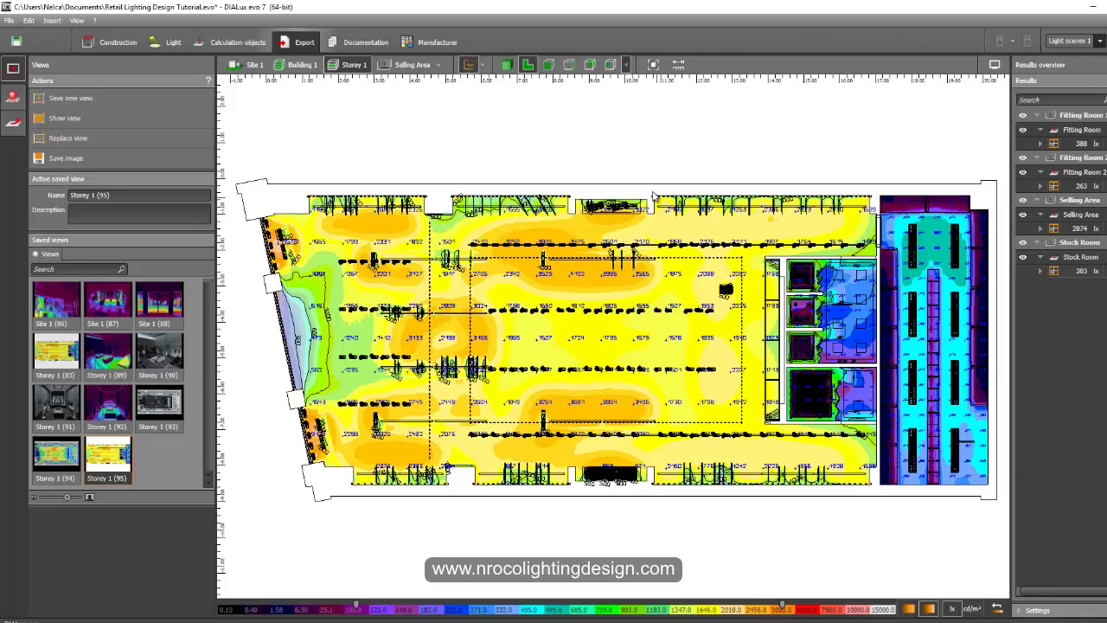
middle_drag(649, 171, 647, 249)
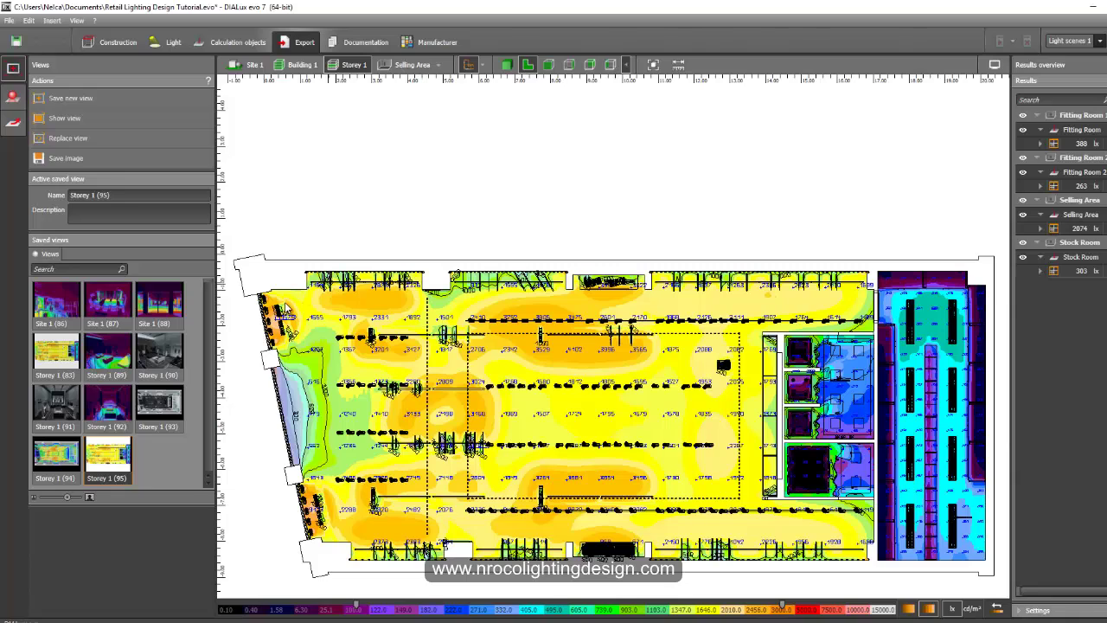
Step: Return the fitted floor plan to Light mode without the results overlay and decline saving the project
double_click(178, 402)
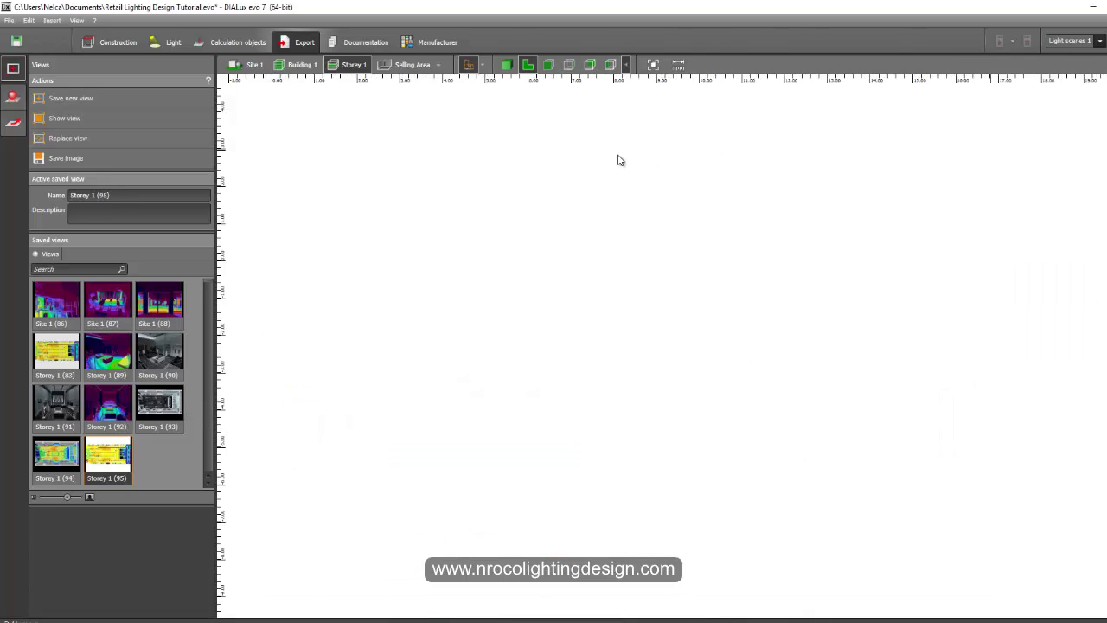
click(654, 66)
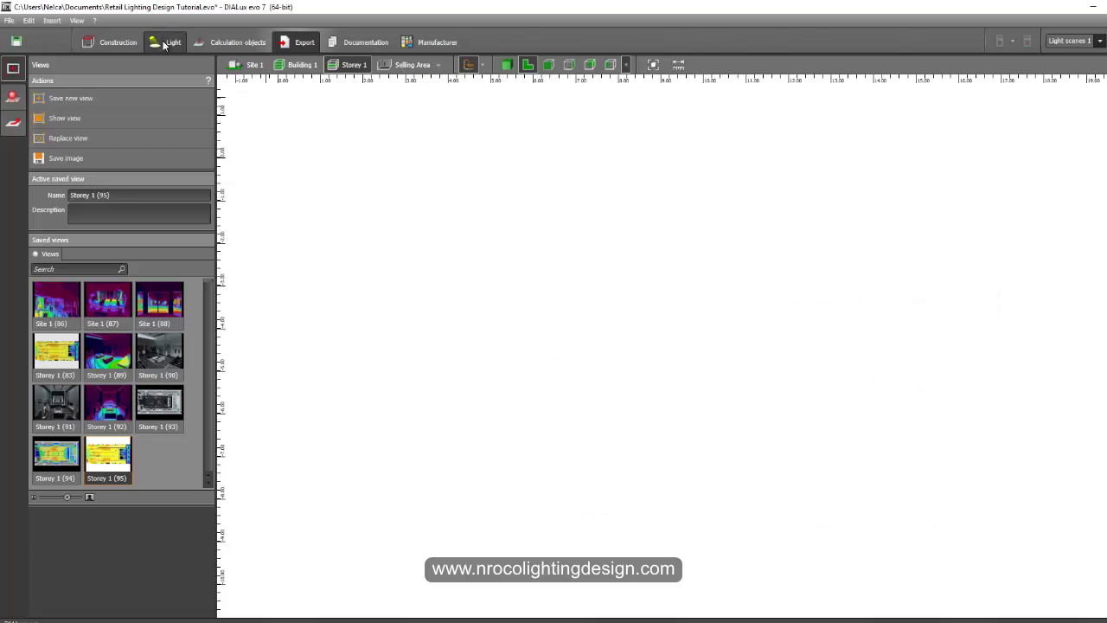
click(156, 43)
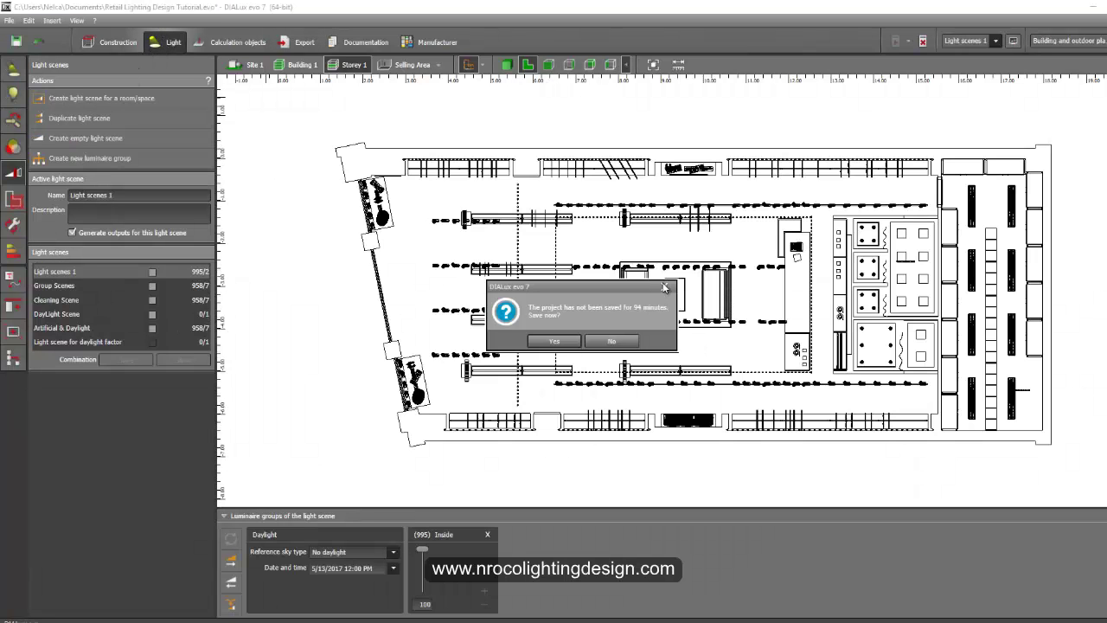
click(617, 341)
Step: Highlight the Inside luminaire group, then select the luminaires across the whole floor plan to show their light distributions
click(449, 565)
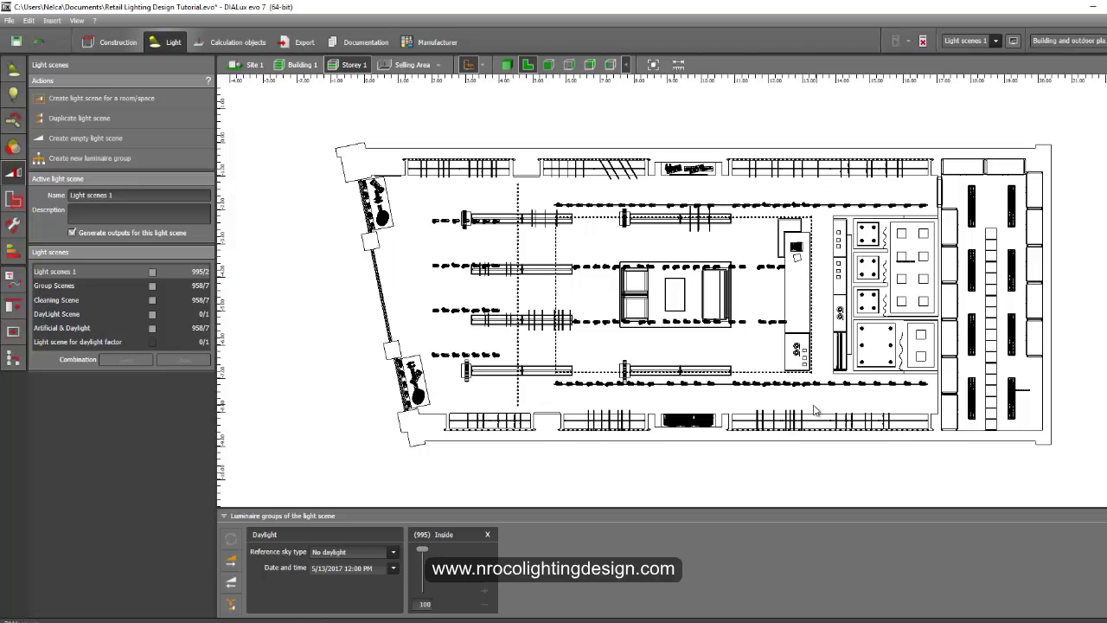
click(465, 568)
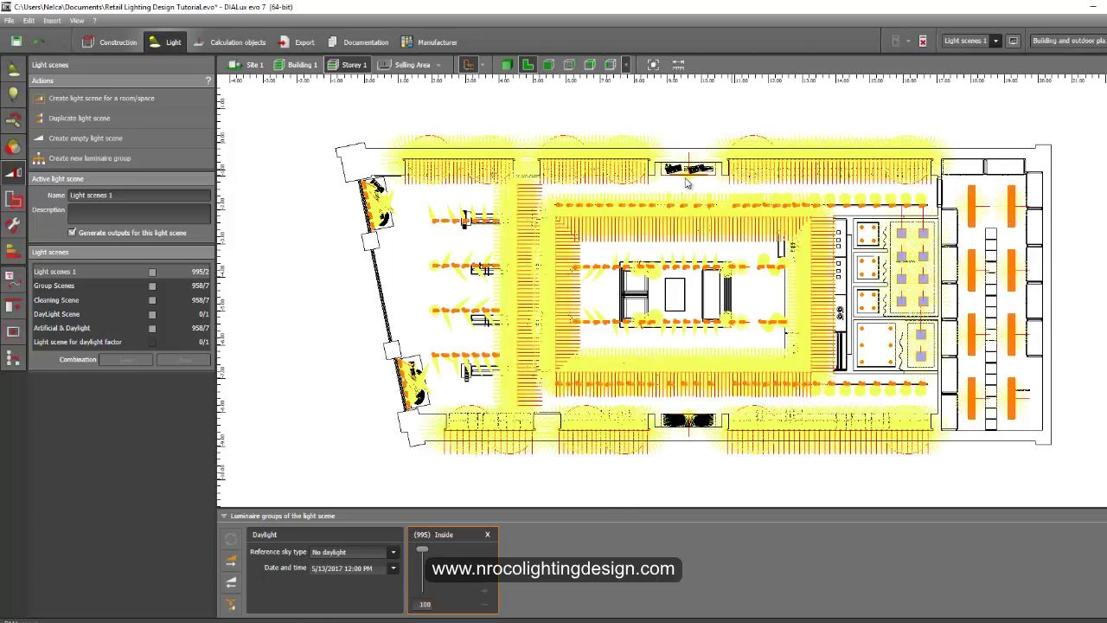
click(337, 343)
drag(299, 109, 1090, 459)
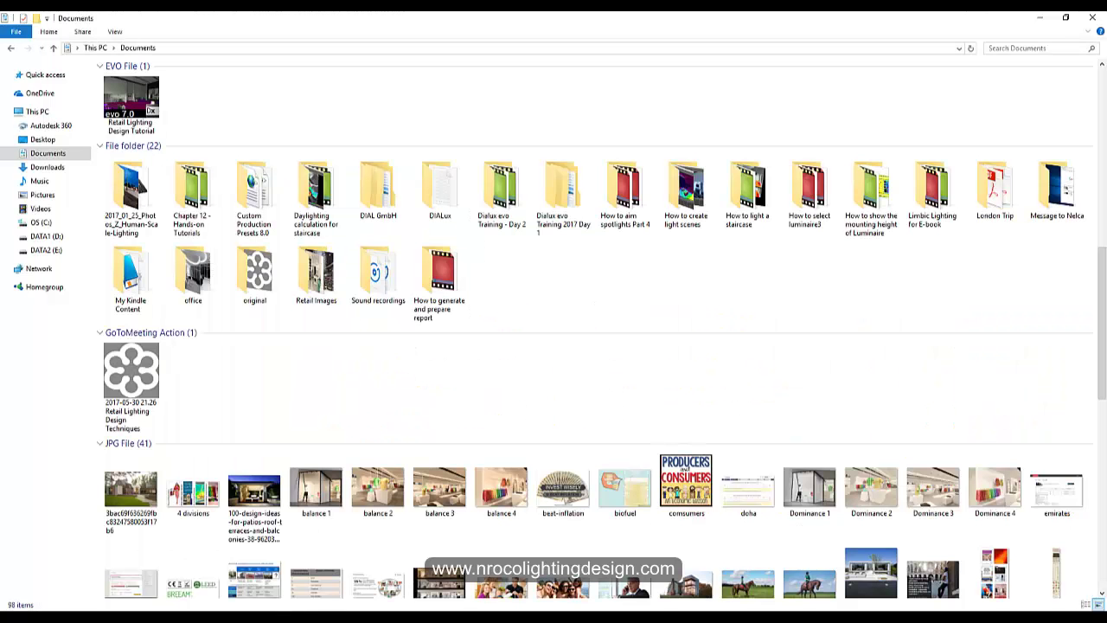
Step: Paste the captured screenshot of the lighting layout into a new Paint drawing and return to DIALux evo
key(super+s)
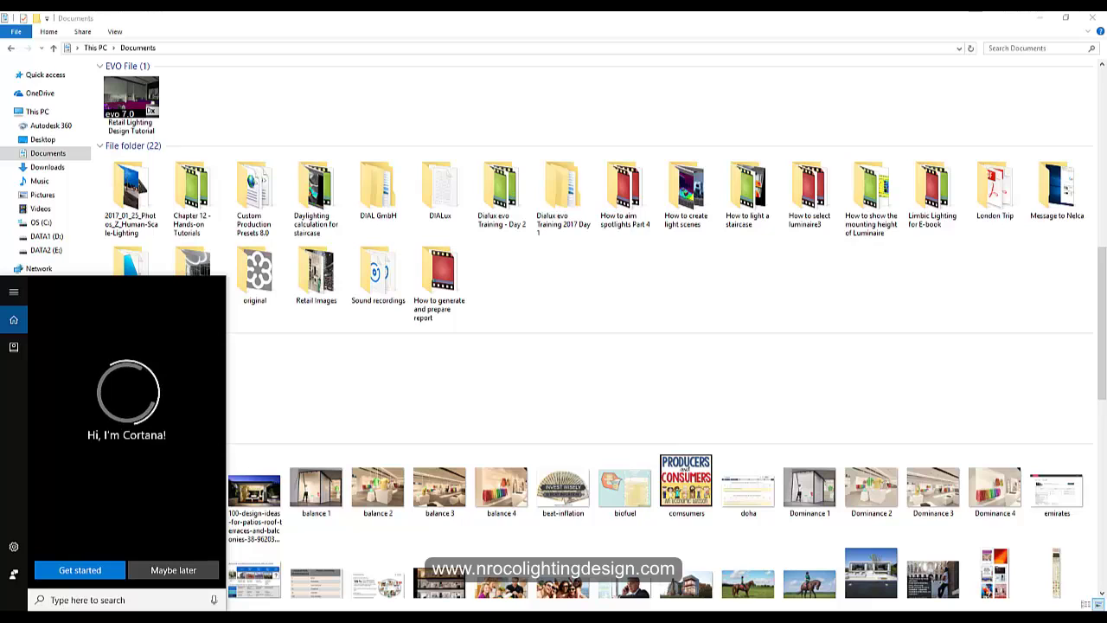
text(pa)
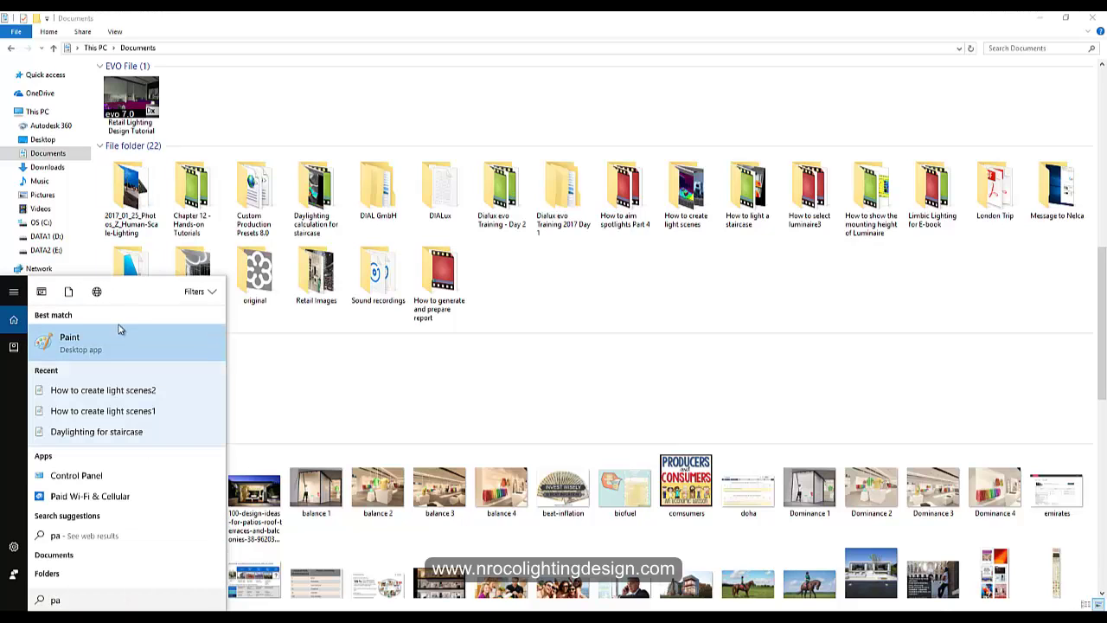
click(102, 356)
key(ctrl+v)
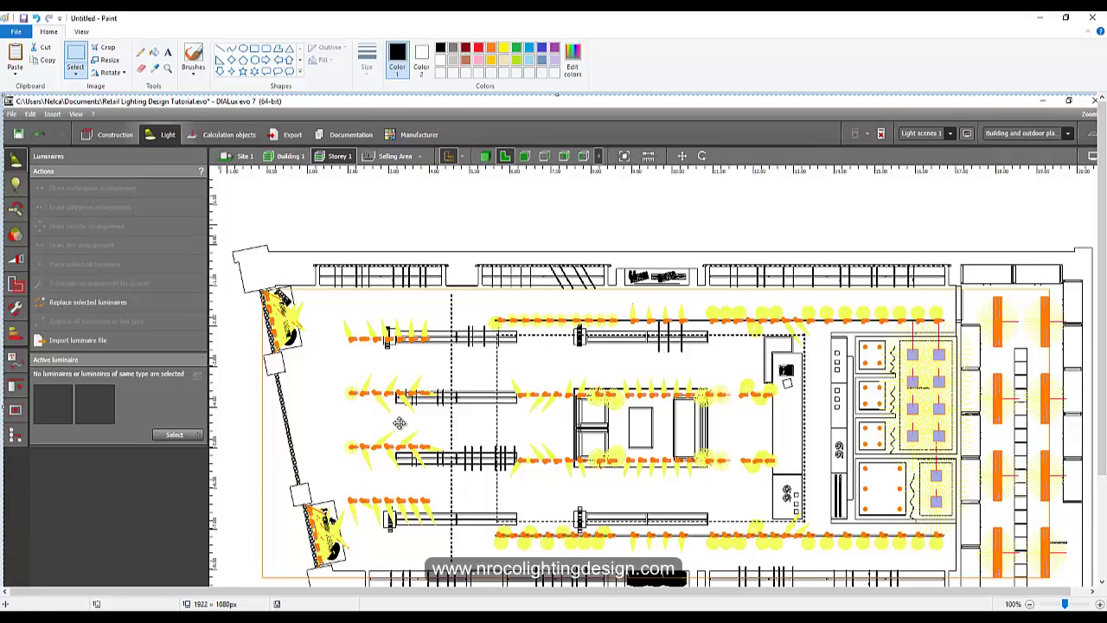
scroll(445, 435, down, 4)
scroll(528, 406, up, 3)
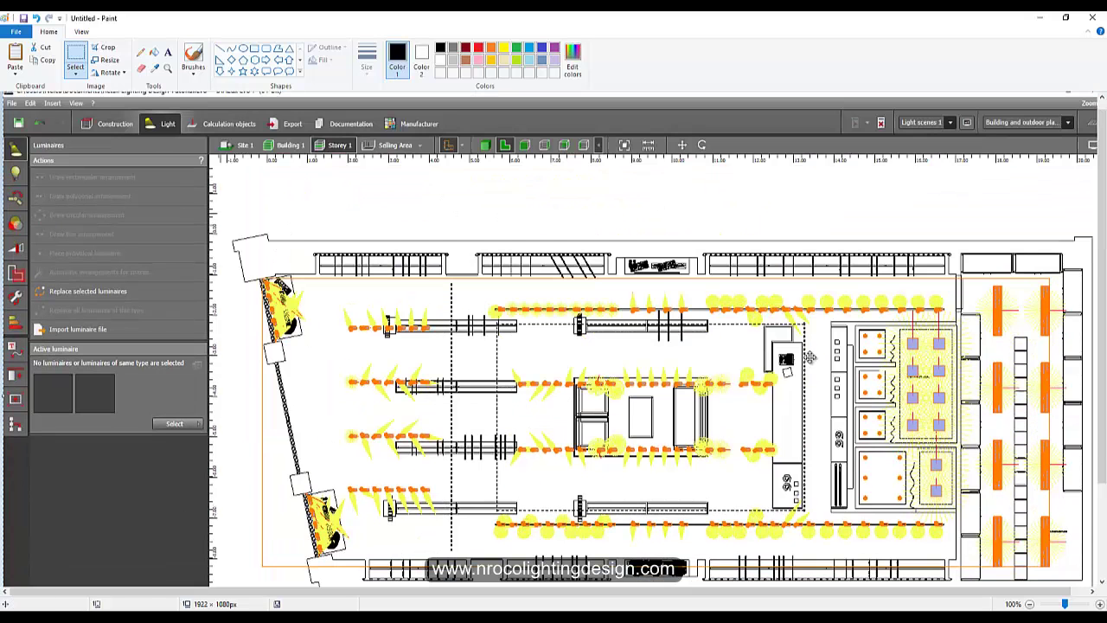
scroll(810, 357, down, 3)
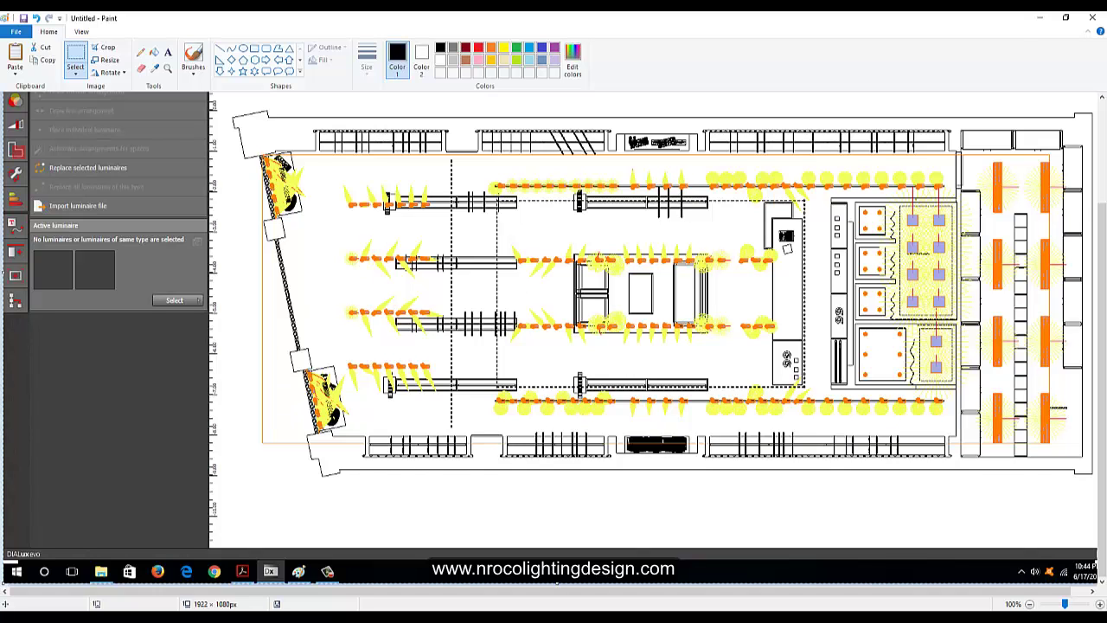
click(298, 620)
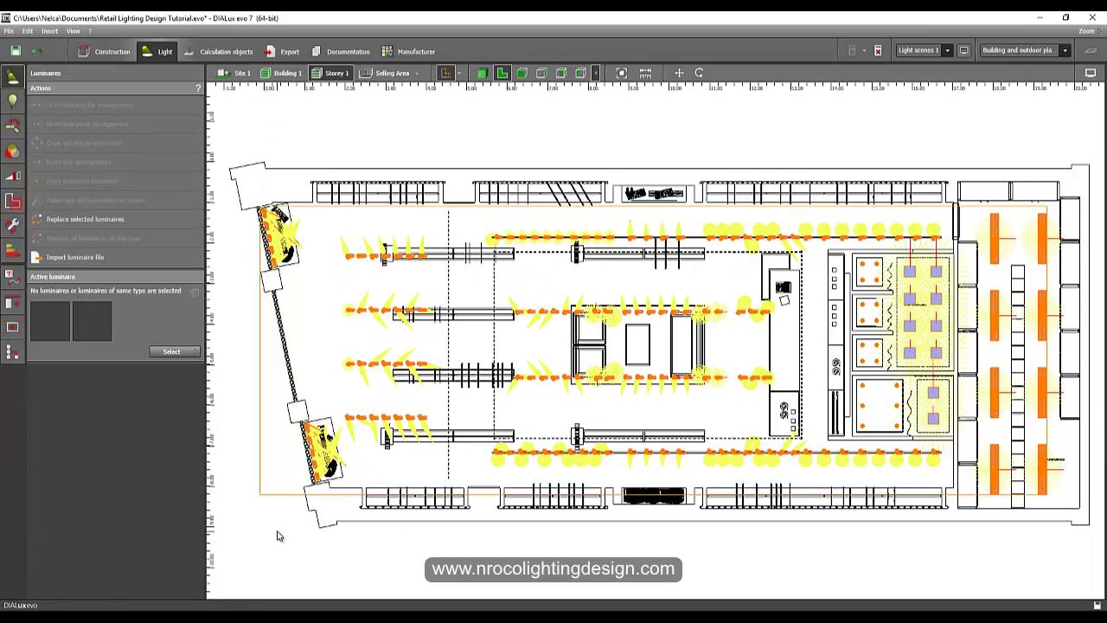
Step: Save the lighting layout plan with luminaire light distributions as a new export view, deselect the luminaires and dismiss the project-save prompt
click(290, 51)
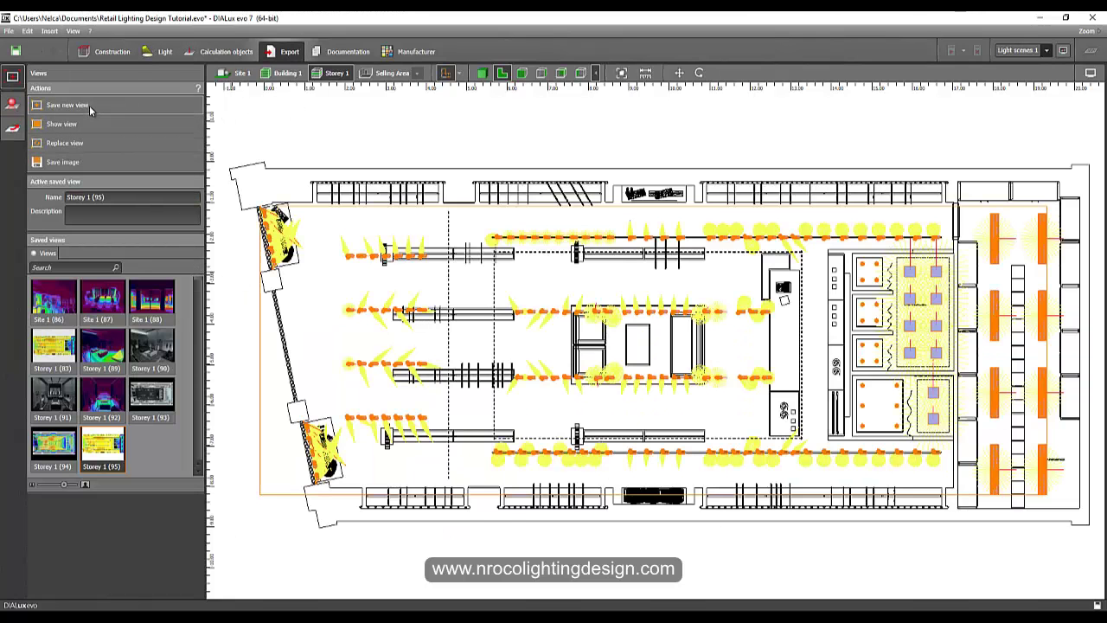
click(67, 105)
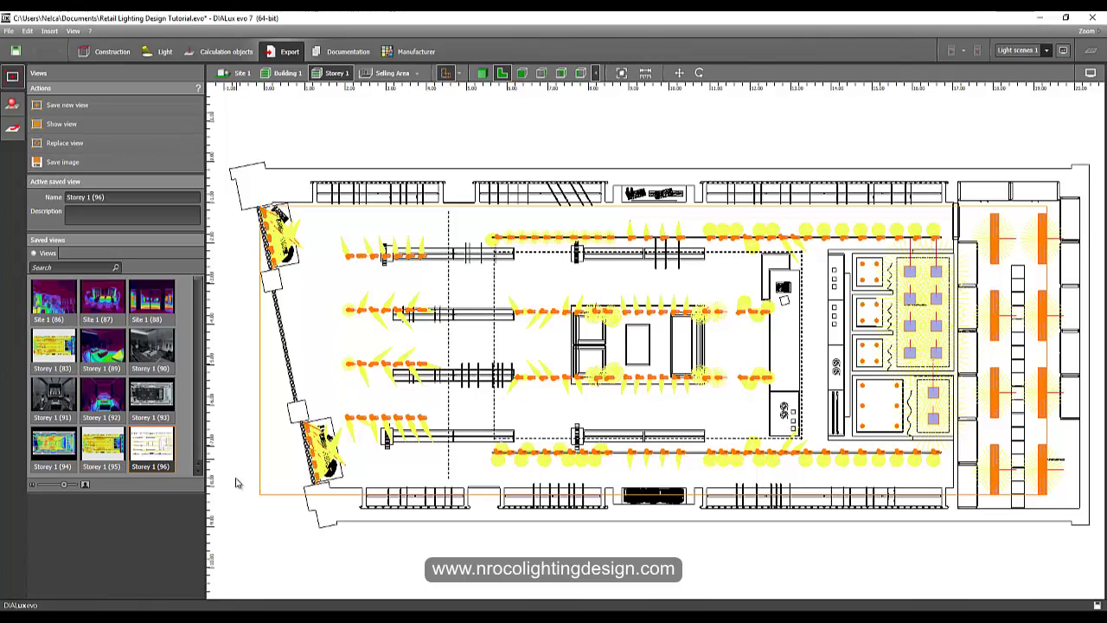
click(262, 531)
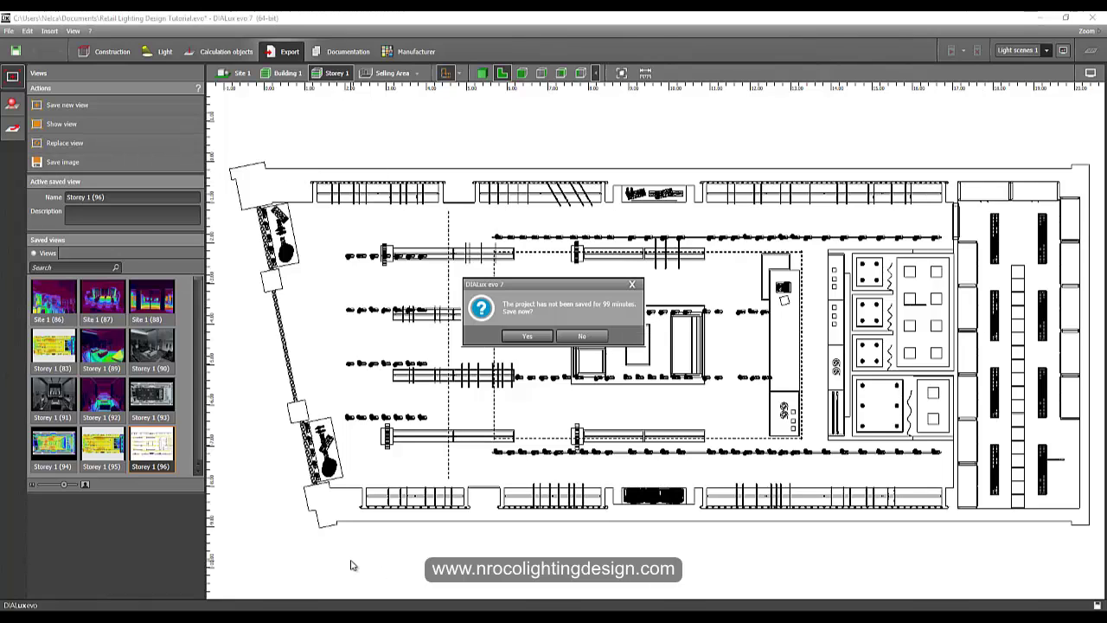
click(634, 286)
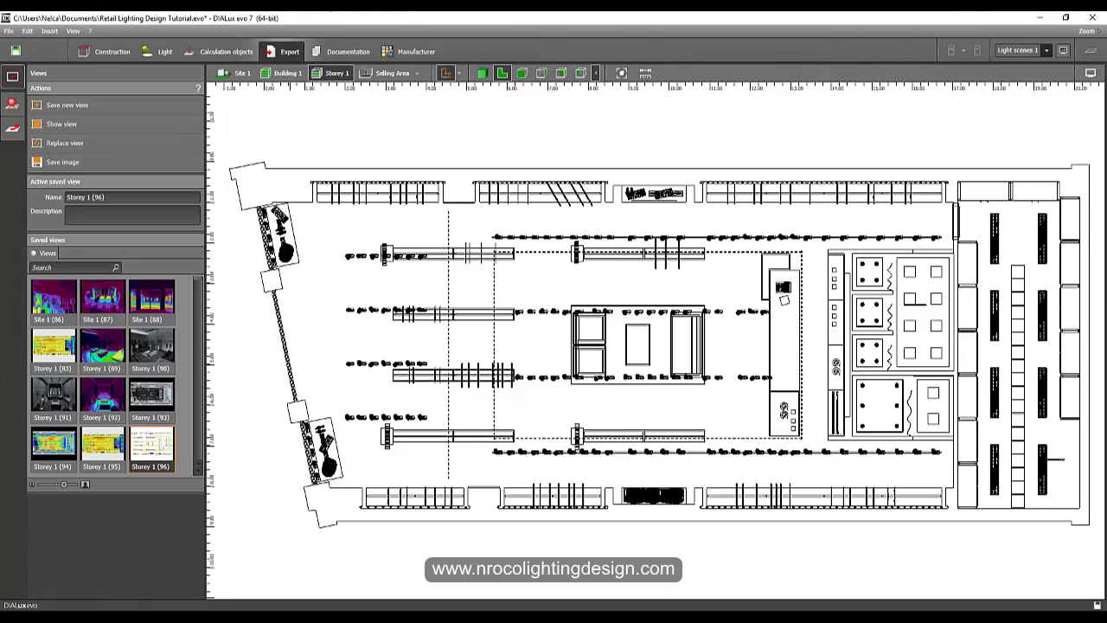
mouse_move(297, 617)
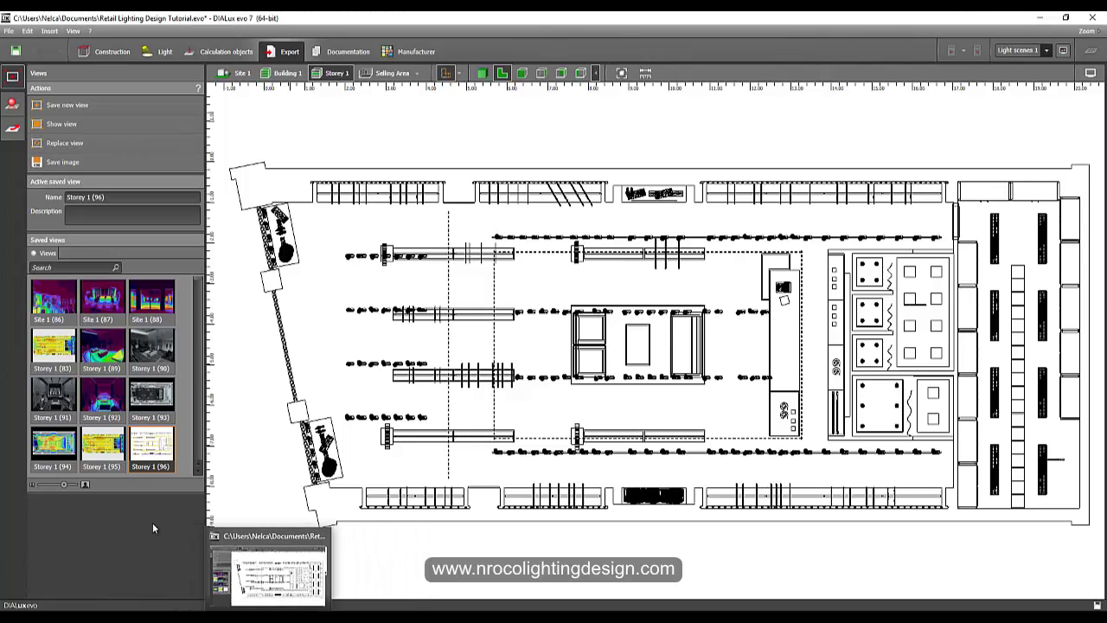
Step: Recall the saved rendered and false-colour overhead views of the storey, then turn the false colours off
double_click(152, 394)
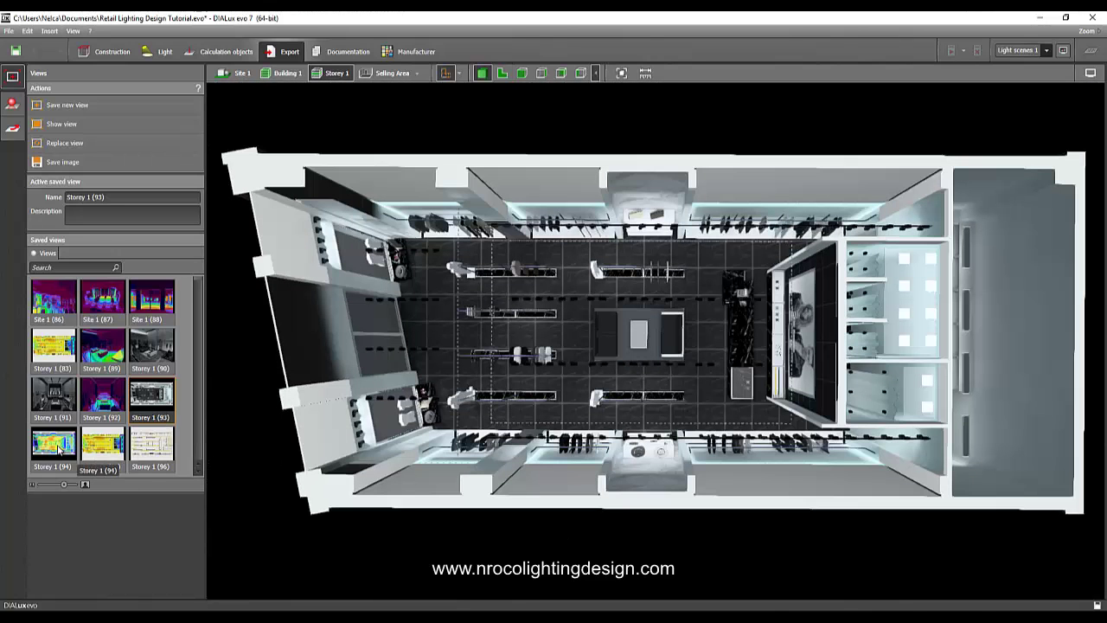
click(57, 446)
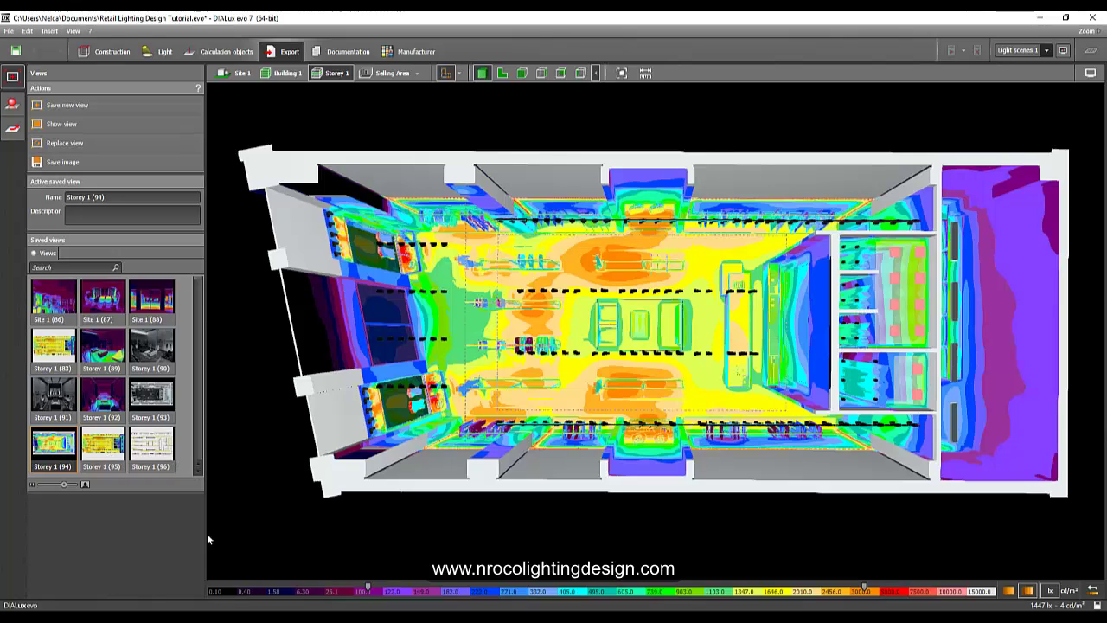
click(1091, 73)
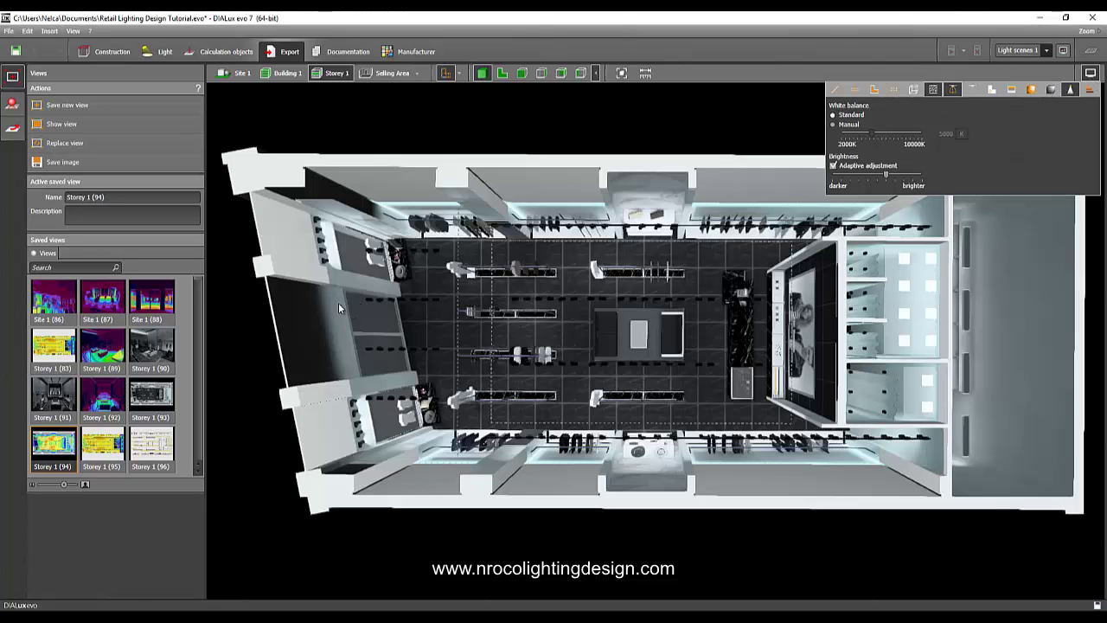
click(286, 324)
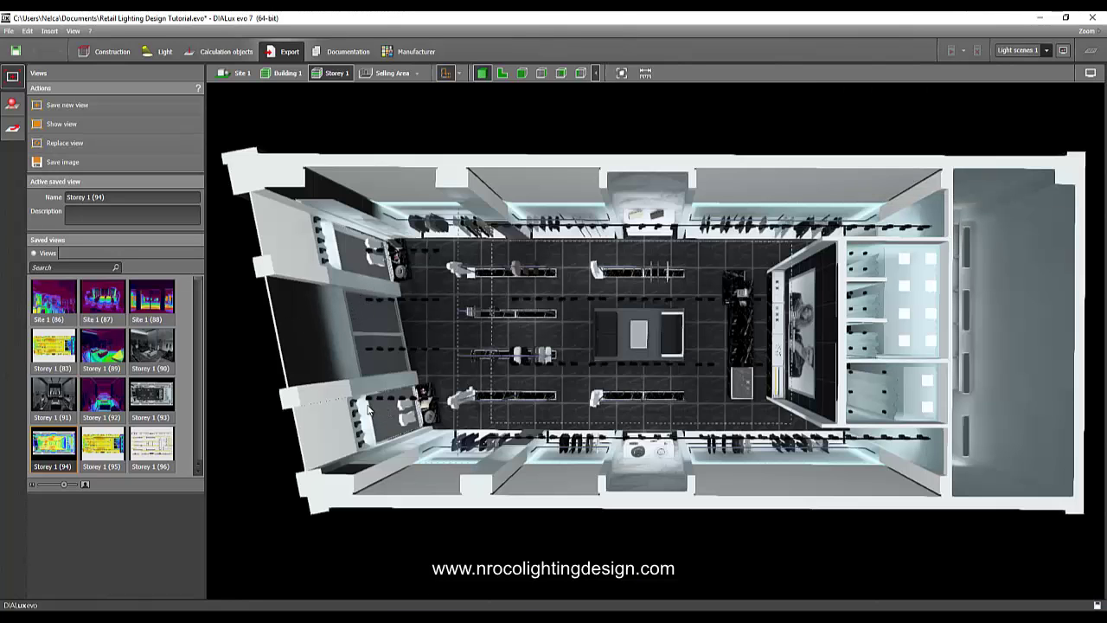
Step: Frame a rendered interior perspective from the left clothing wall towards the poster wall and save it as a new export view
right_drag(329, 402, 480, 384)
scroll(481, 383, up, 5)
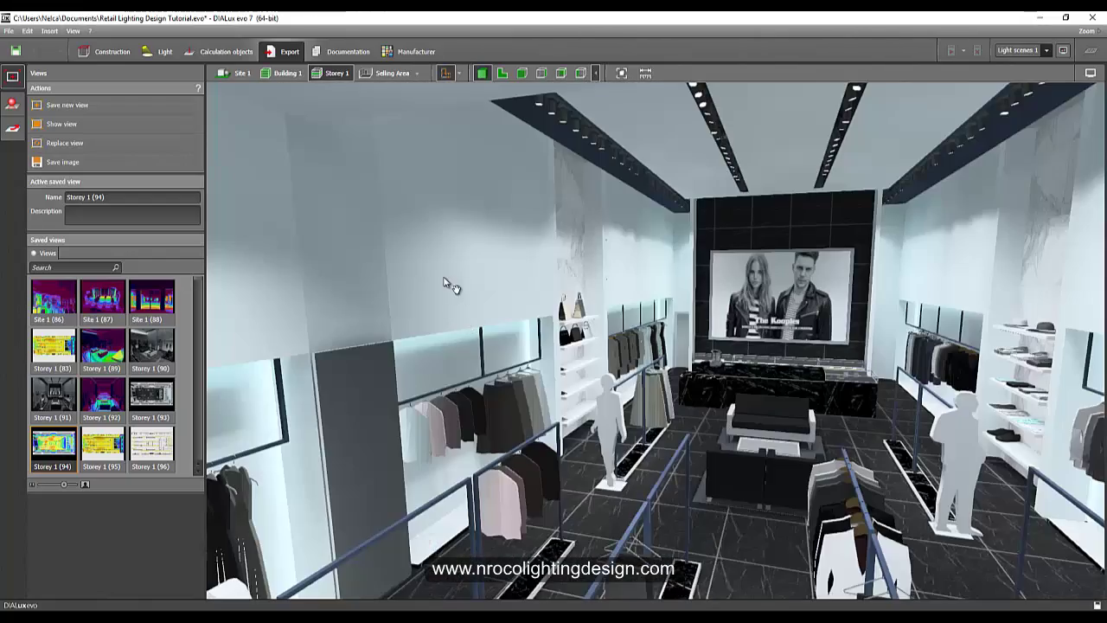
drag(445, 283, 615, 432)
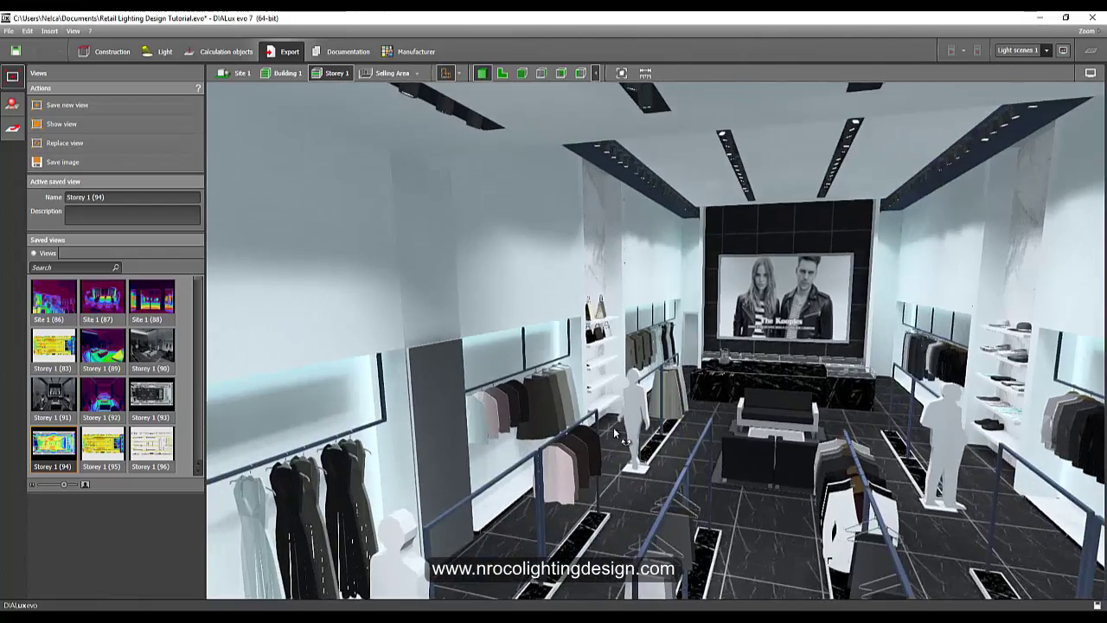
right_drag(615, 429, 597, 417)
middle_drag(654, 404, 669, 394)
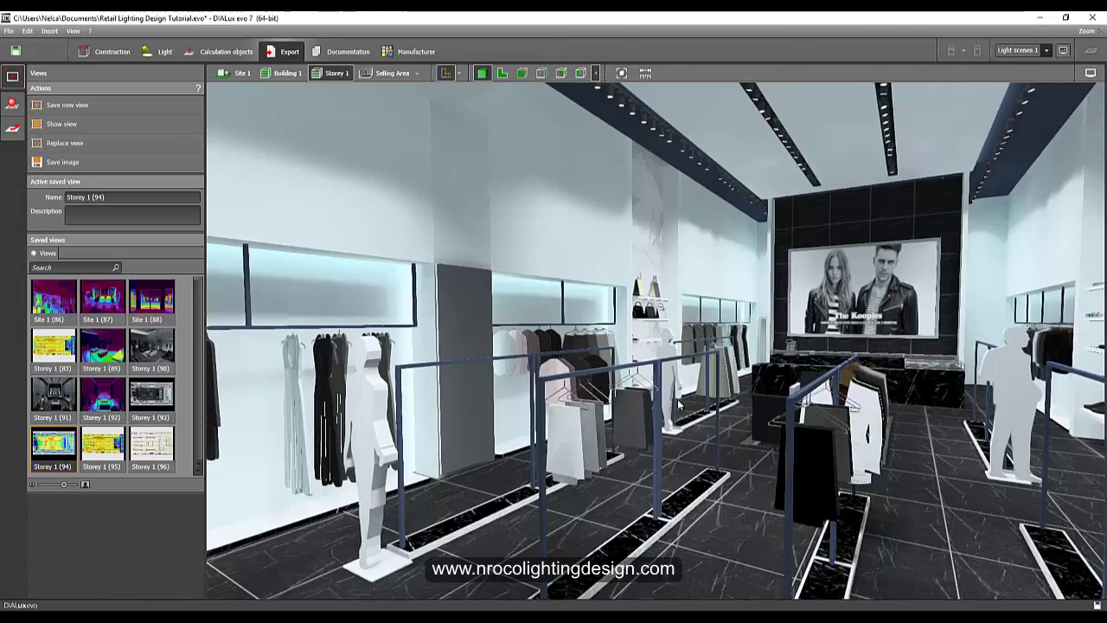
drag(679, 403, 721, 484)
click(67, 105)
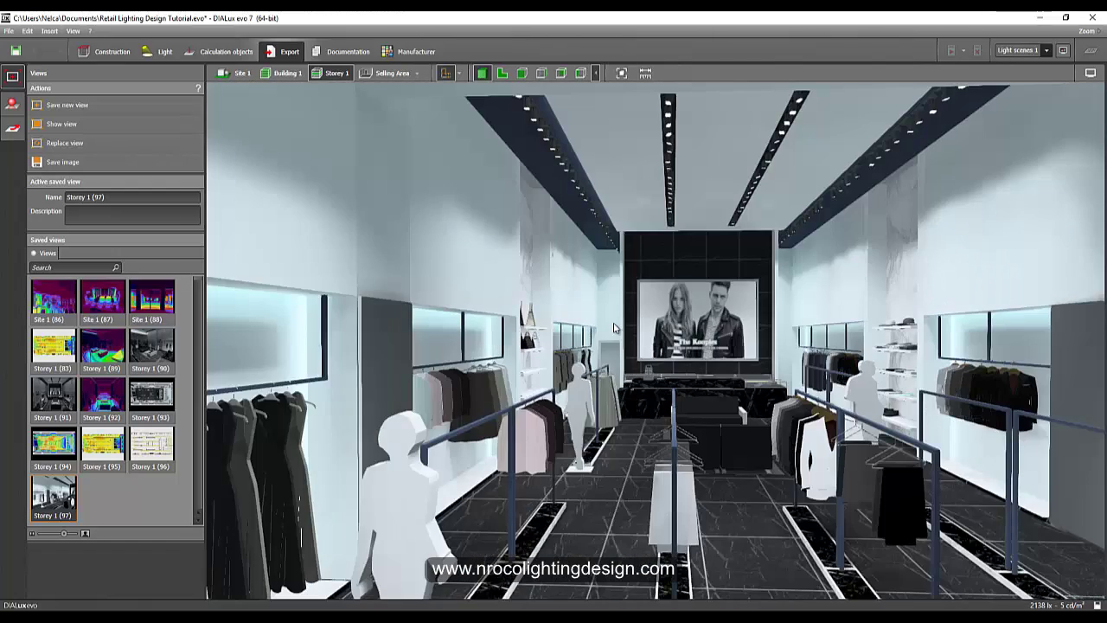
Step: Save a wider, centred rendered view of the store facing the poster wall, then recall the last two saved views to compare them
scroll(614, 327, down, 3)
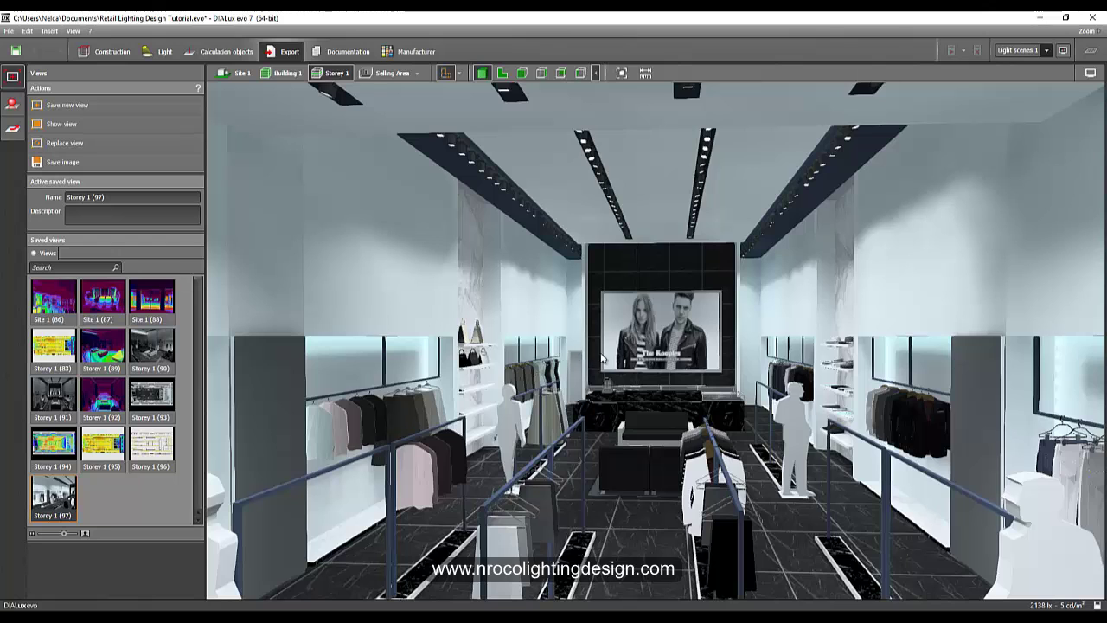
mouse_move(601, 353)
right_down()
mouse_move(604, 340)
mouse_move(607, 353)
right_up()
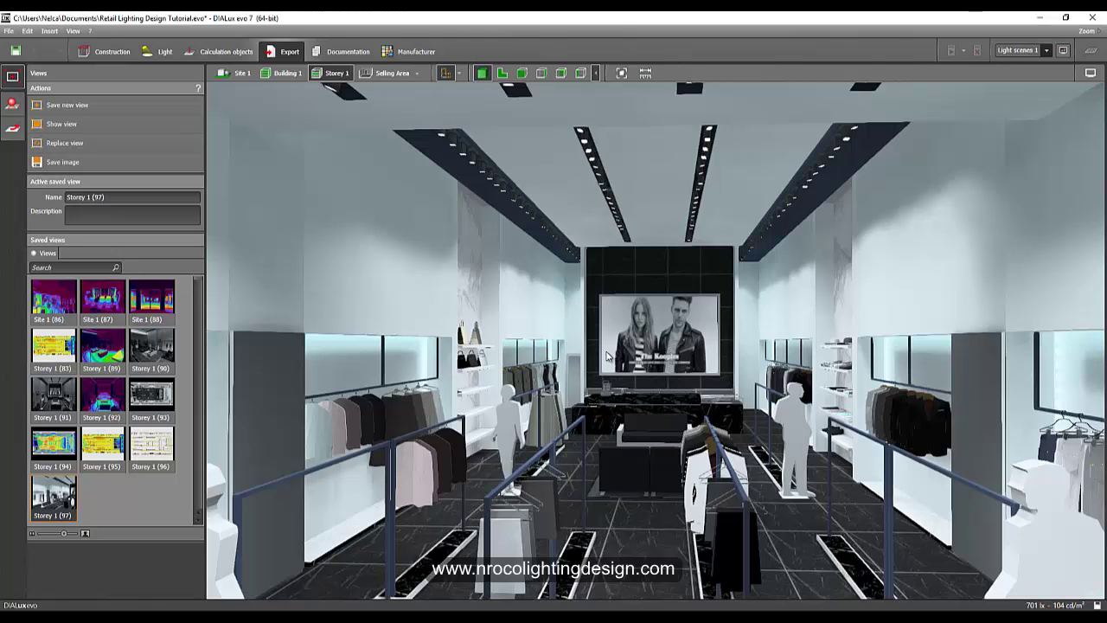
middle_drag(620, 413, 630, 421)
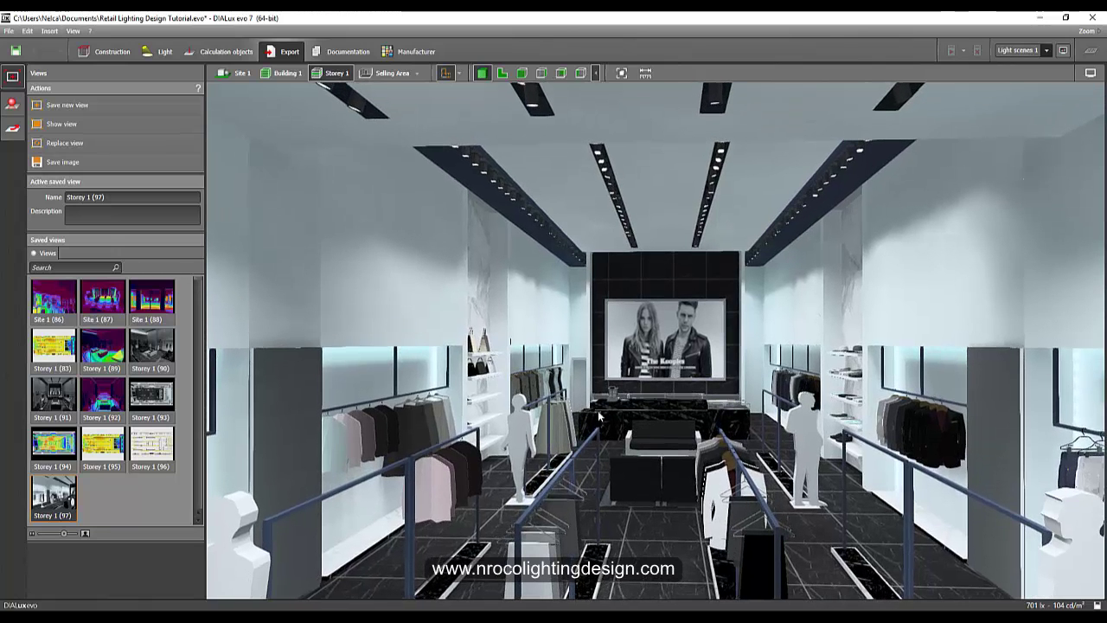
click(67, 105)
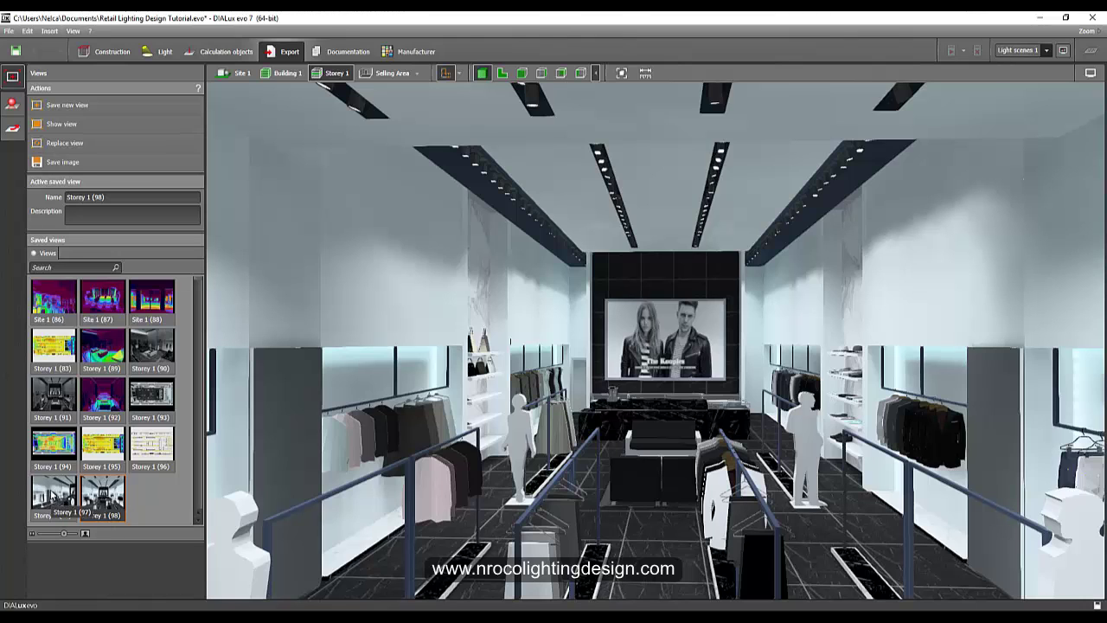
click(54, 500)
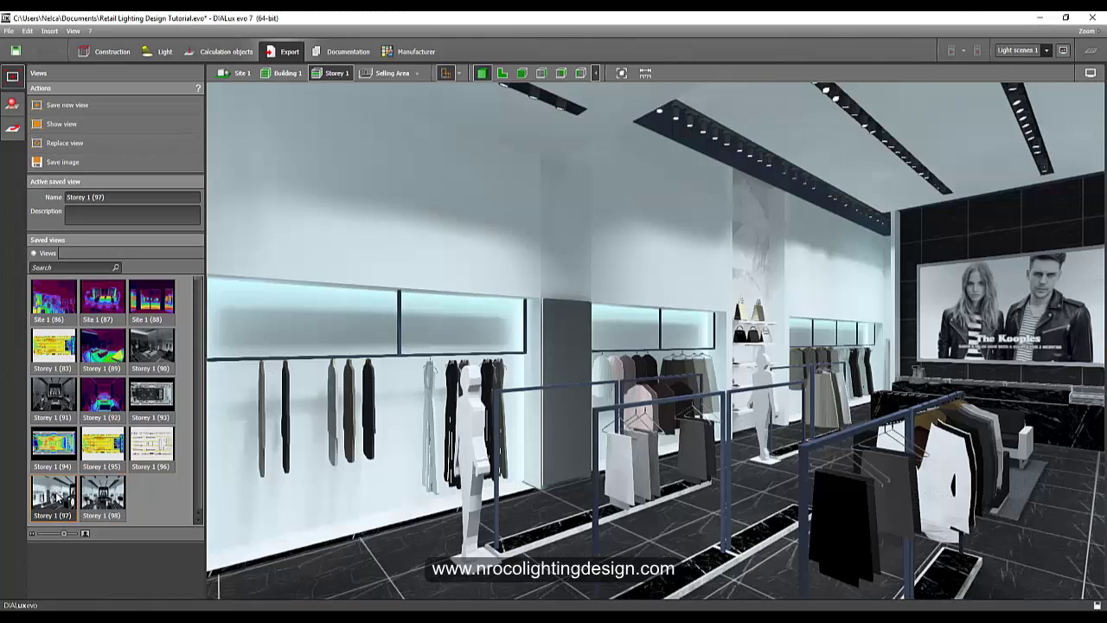
click(109, 496)
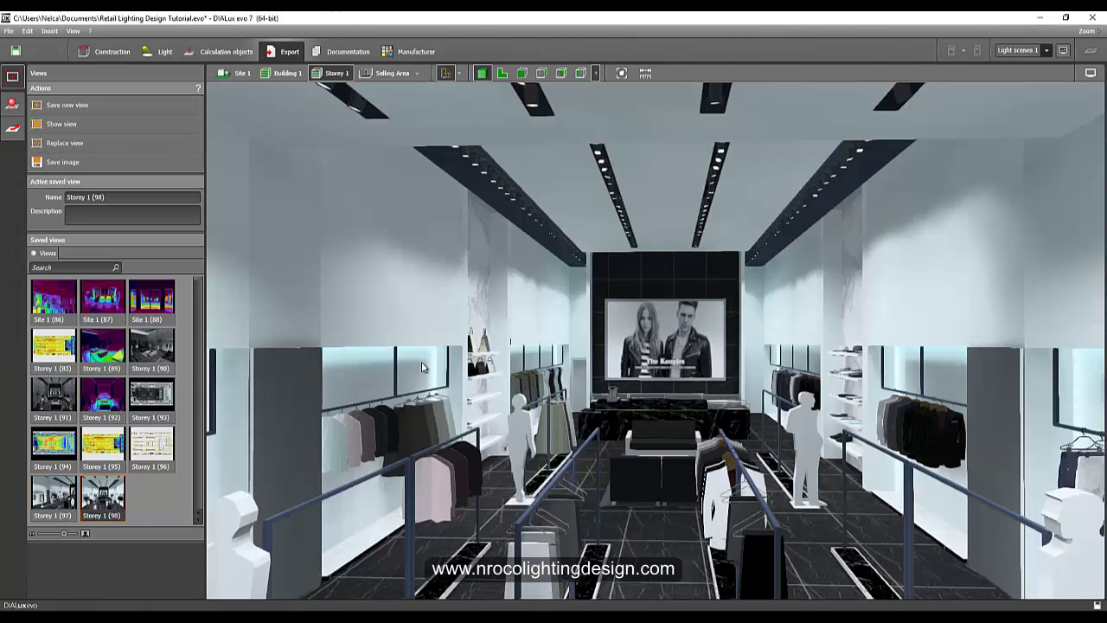
Step: Save a closer, angled rendered view of the cash counter and poster wall with the clothing wall to their right
right_drag(463, 374, 482, 361)
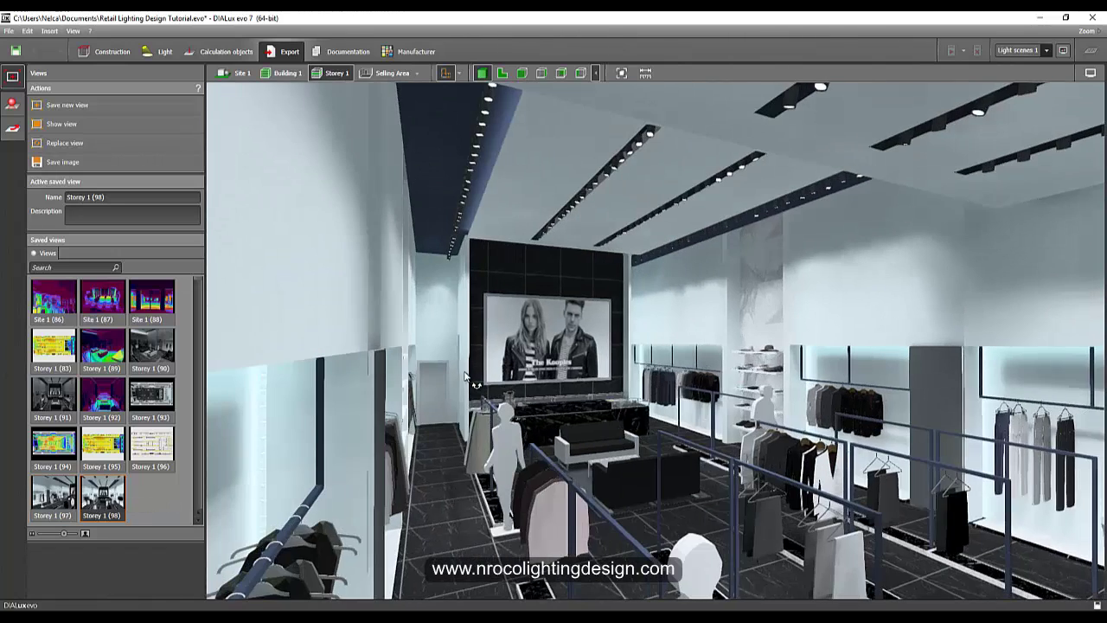
right_drag(573, 372, 386, 395)
scroll(402, 394, up, 5)
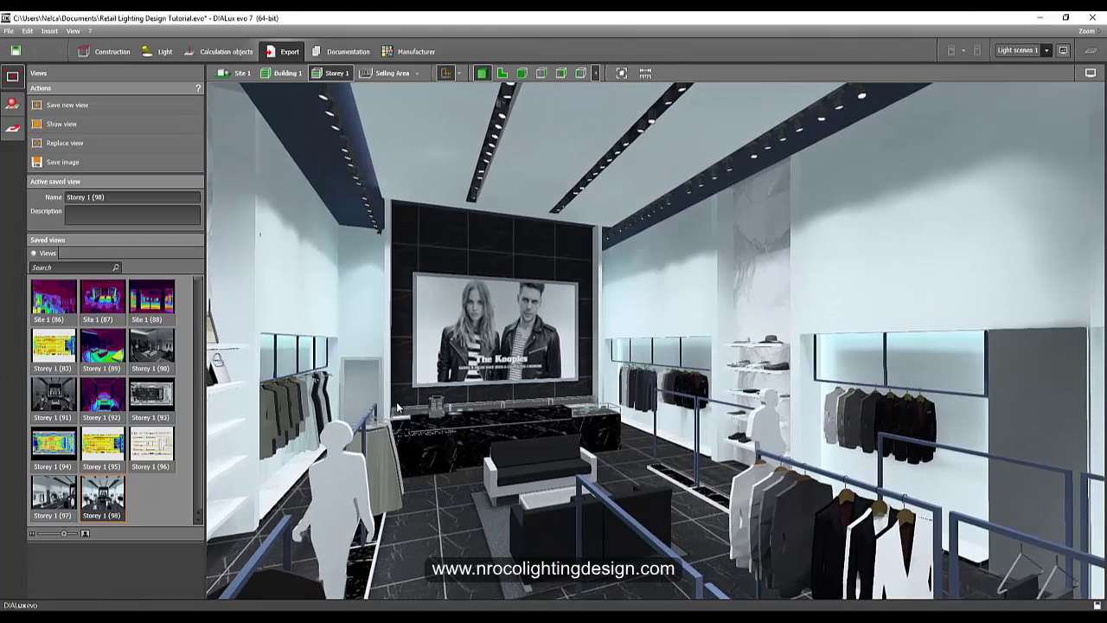
click(60, 105)
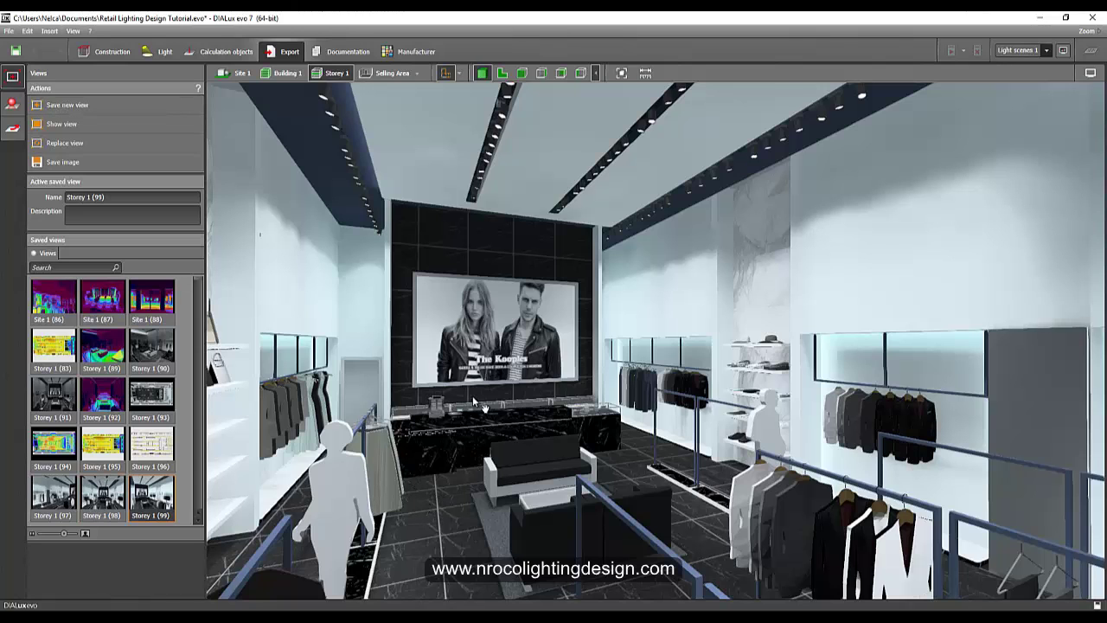
Step: Save a rendered view facing the side wall with the marble shoe shelves, including the entrance window display
middle_drag(473, 395, 321, 423)
right_drag(428, 495, 525, 524)
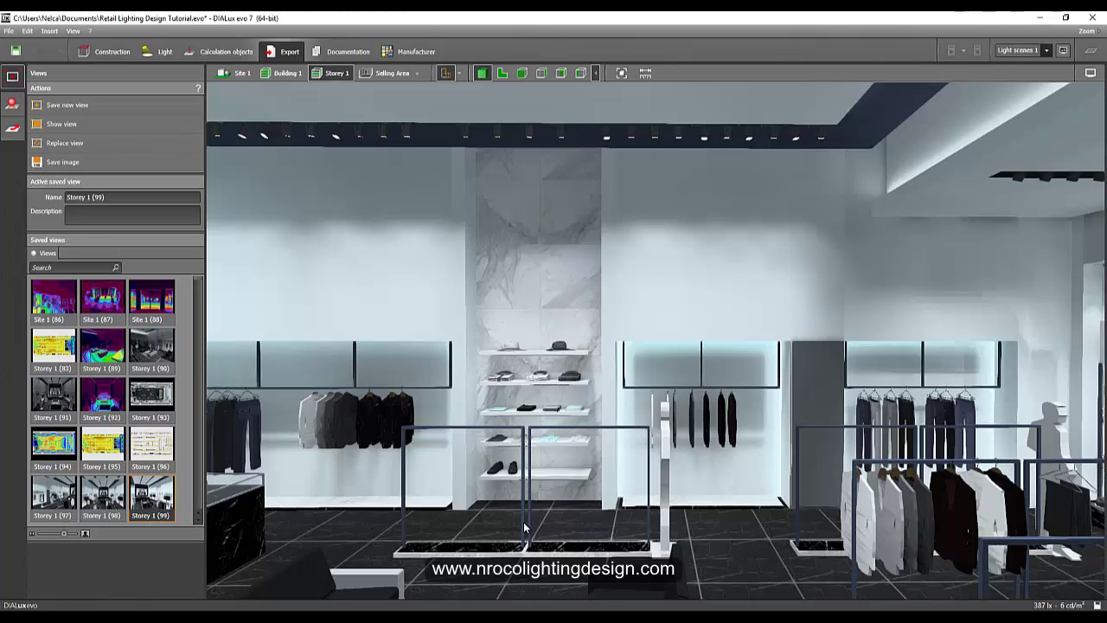
right_drag(521, 522, 392, 521)
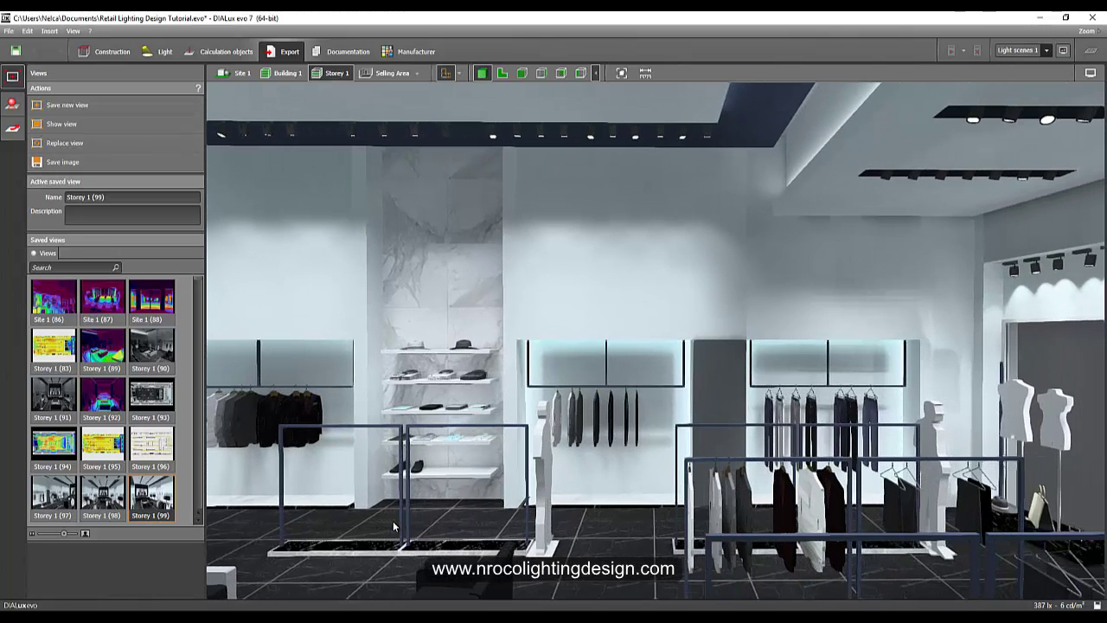
click(87, 105)
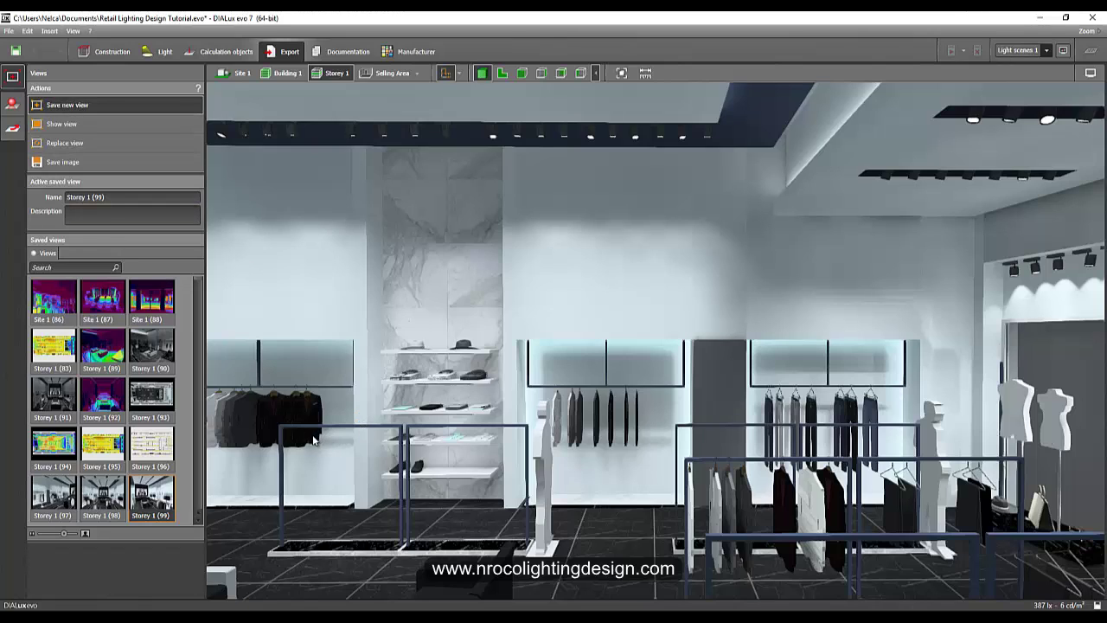
Step: Save a rendered view from behind the cash counter, showing the poster alongside the marble shoe-shelf wall
middle_drag(278, 436, 727, 410)
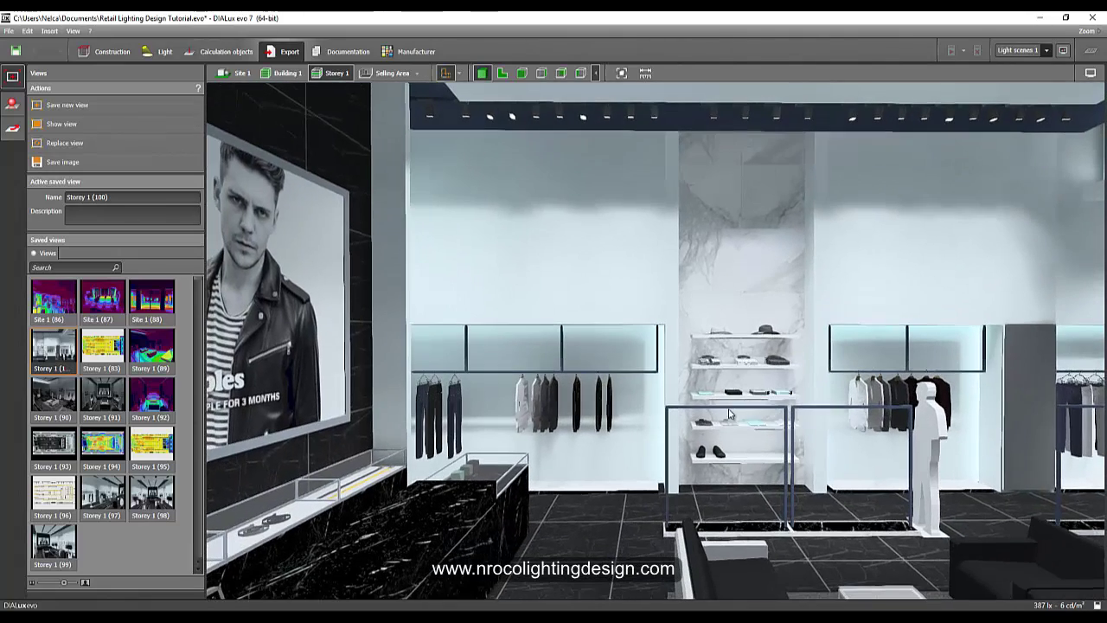
scroll(706, 421, down, 1)
scroll(699, 426, down, 1)
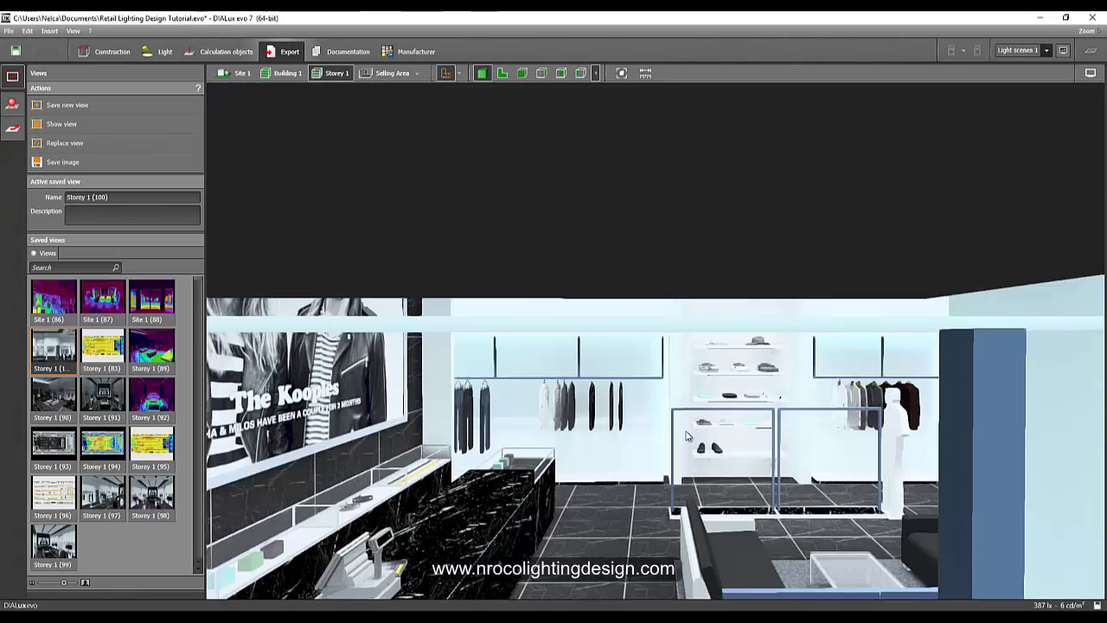
scroll(689, 436, up, 1)
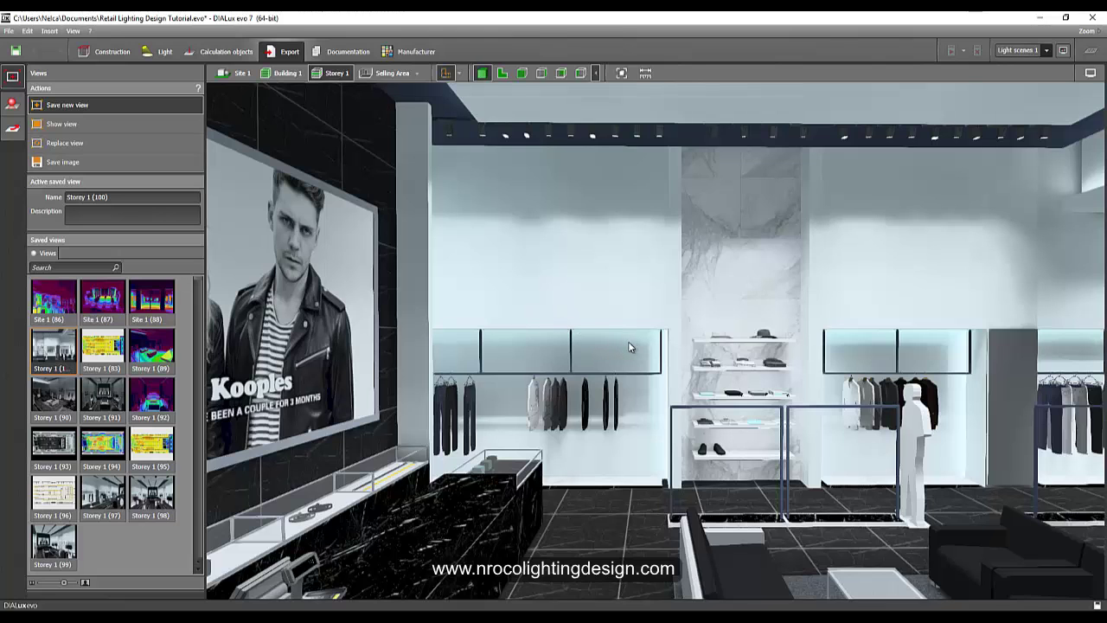
Step: Frame a rendered view from the sofas towards the store entrance and save it as a new export view
middle_drag(704, 343, 475, 344)
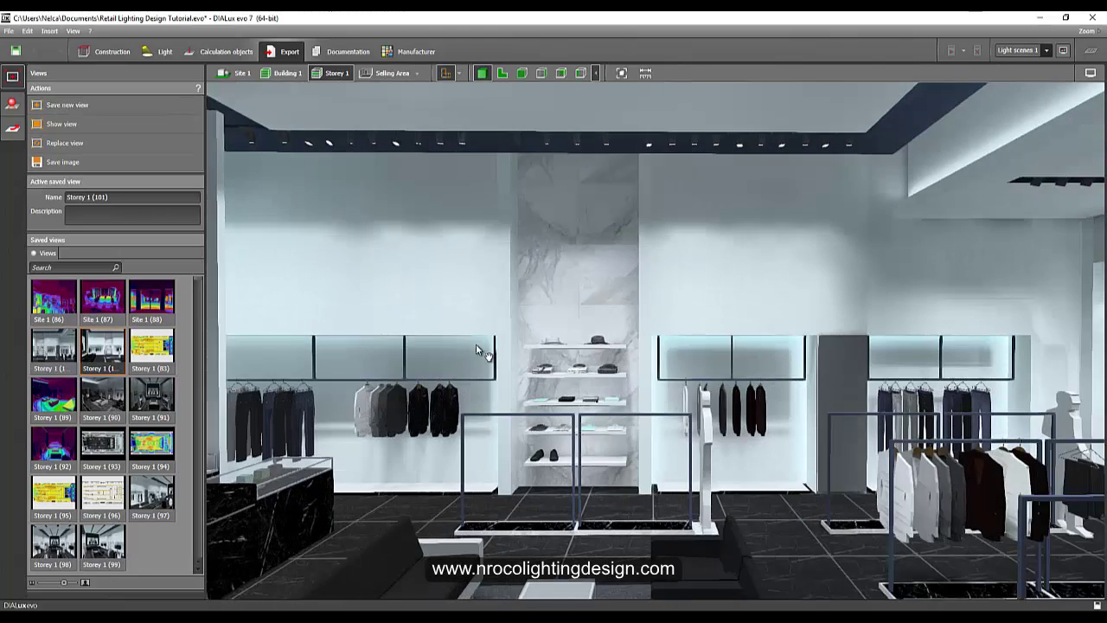
right_drag(476, 343, 547, 474)
right_drag(629, 486, 531, 501)
right_drag(531, 500, 527, 499)
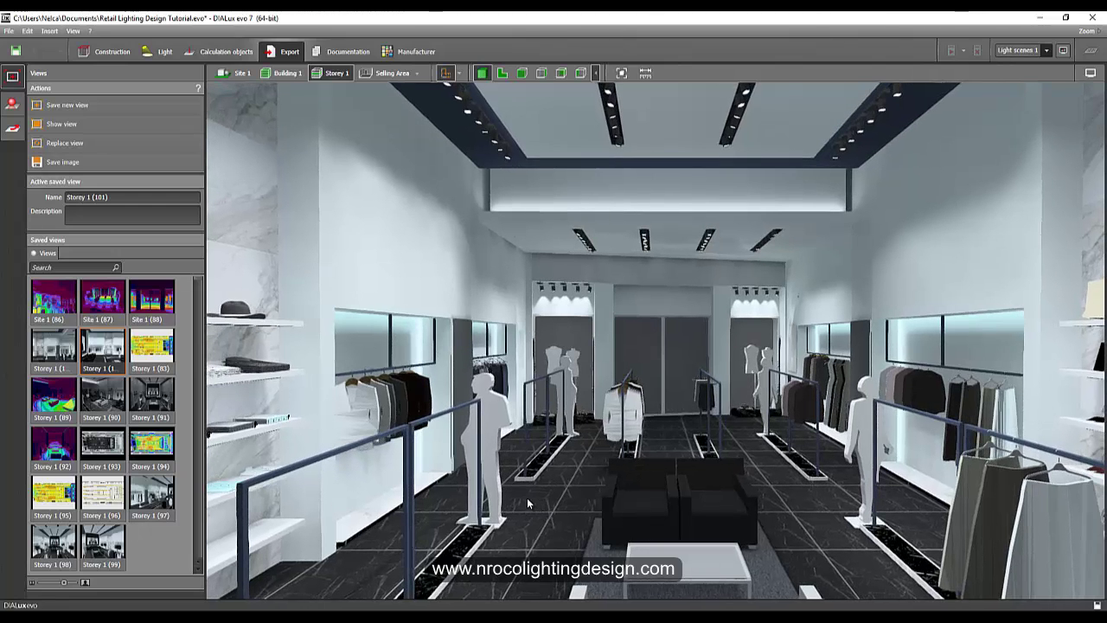
middle_drag(645, 470, 597, 472)
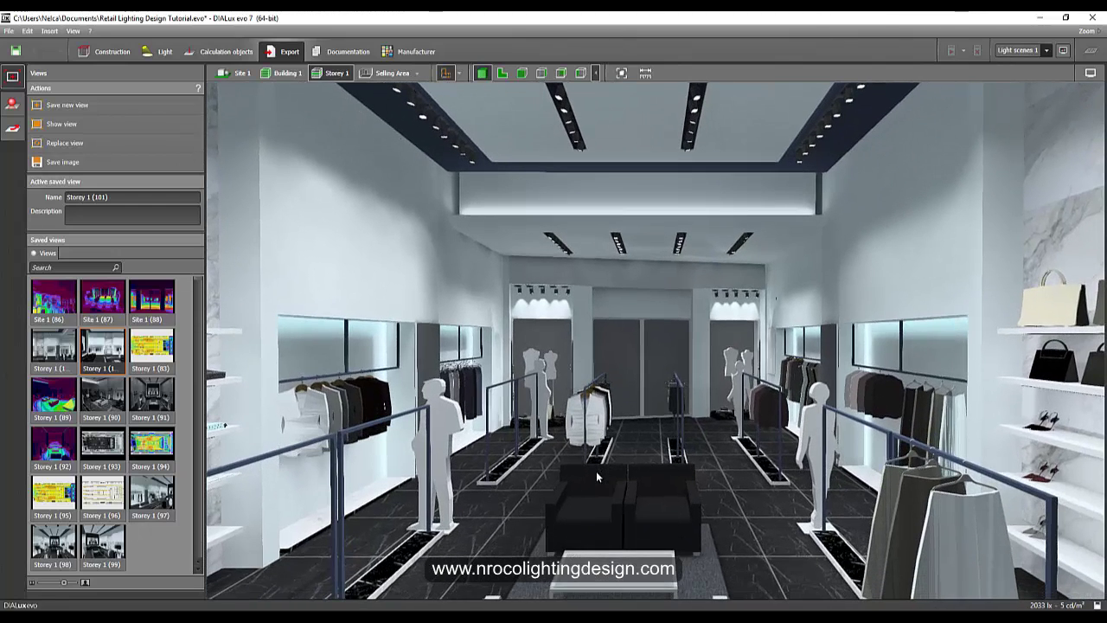
click(93, 112)
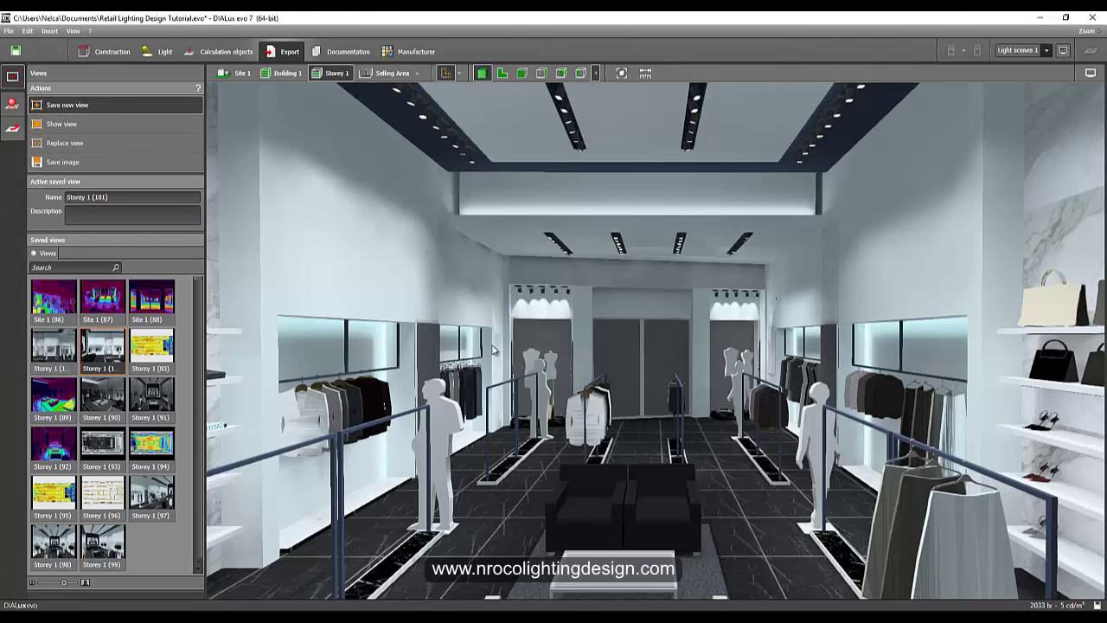
Step: Save an angled rendered view of the handbag-shelf wall with the entrance on one side and the cash counter on the other
right_drag(420, 340, 475, 398)
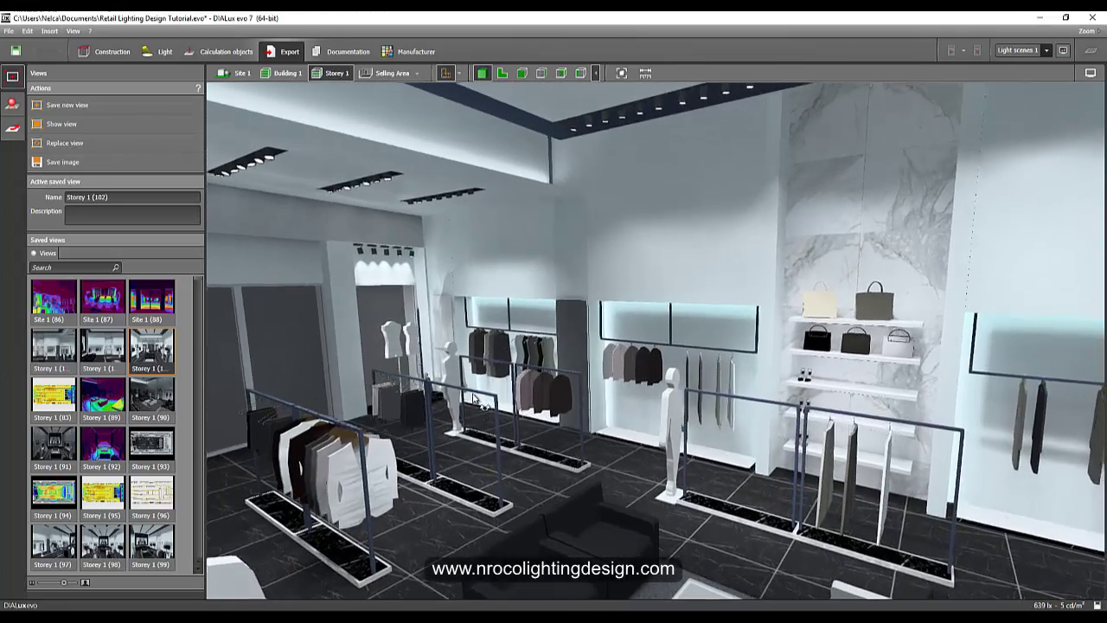
mouse_move(475, 401)
mouse_down()
mouse_move(486, 399)
mouse_move(475, 391)
mouse_move(514, 396)
mouse_move(492, 389)
mouse_move(471, 404)
mouse_up()
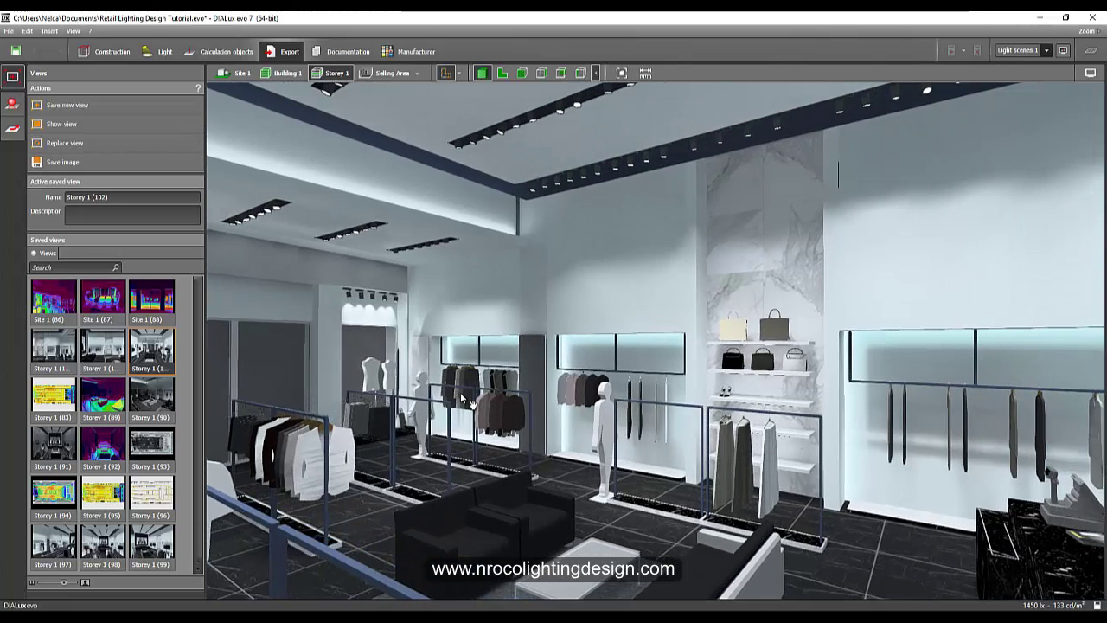
middle_drag(463, 397, 464, 399)
click(89, 107)
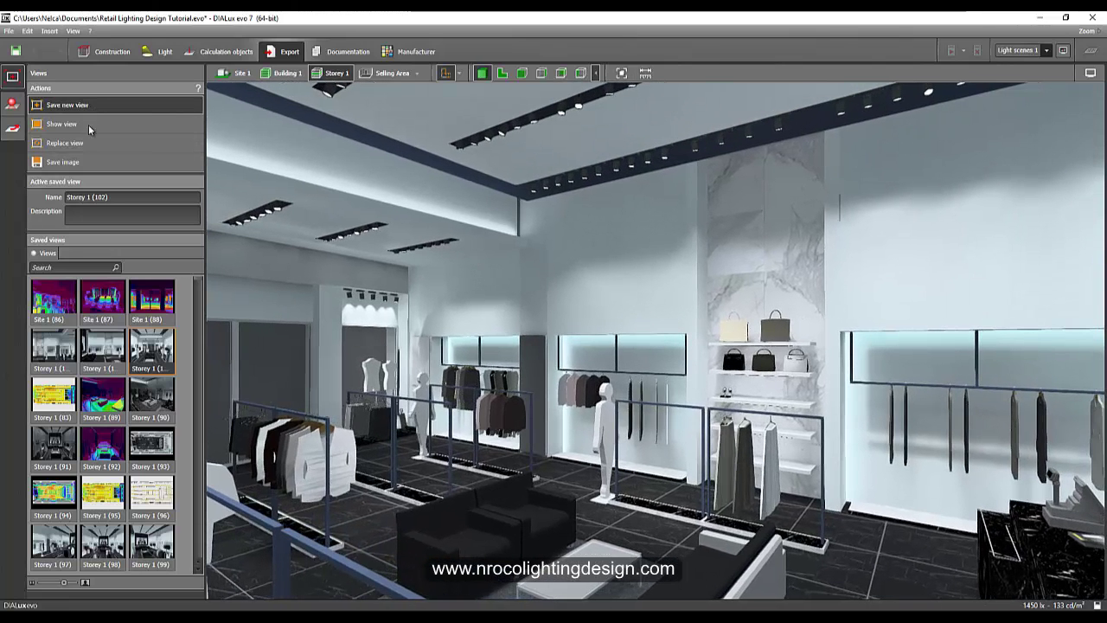
Step: Display the angled handbag-shelf wall perspective in false colours and save it as a new export view
click(1087, 76)
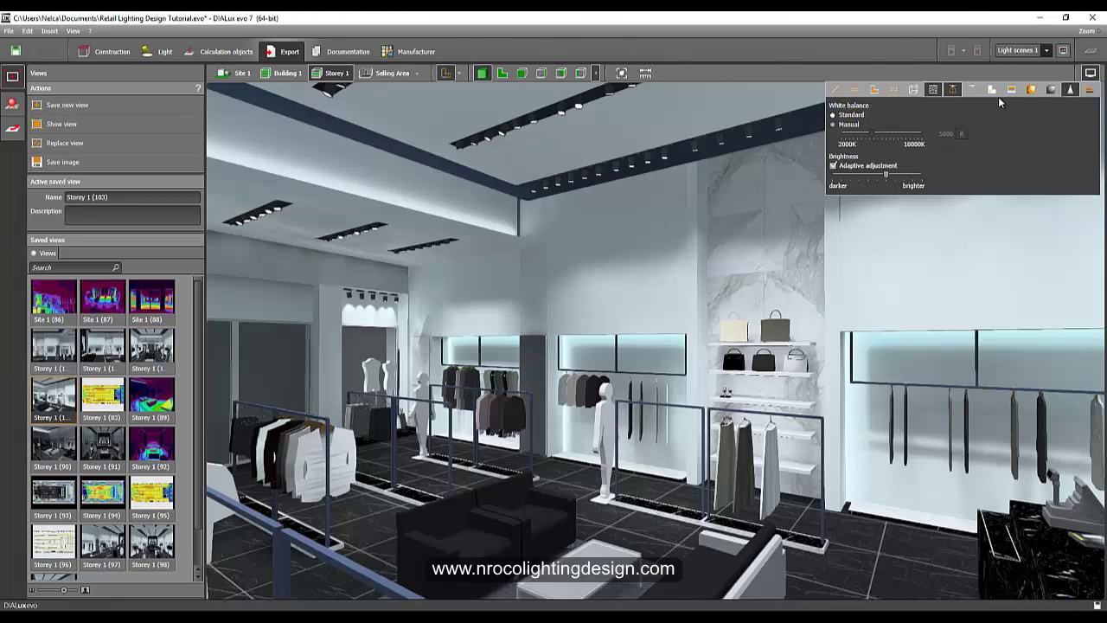
click(1031, 90)
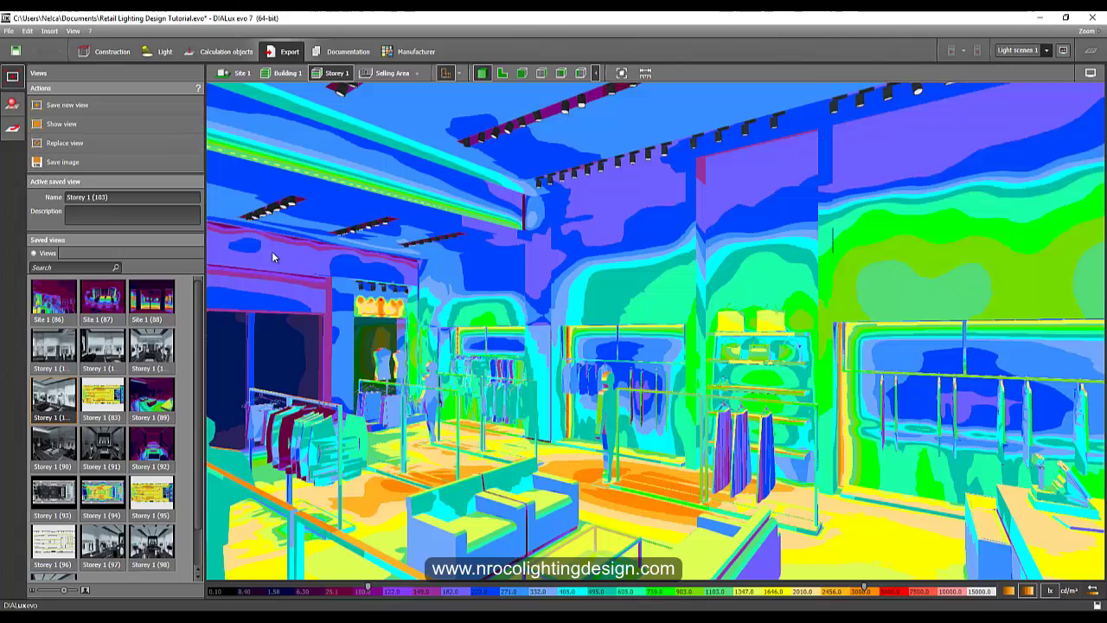
click(78, 105)
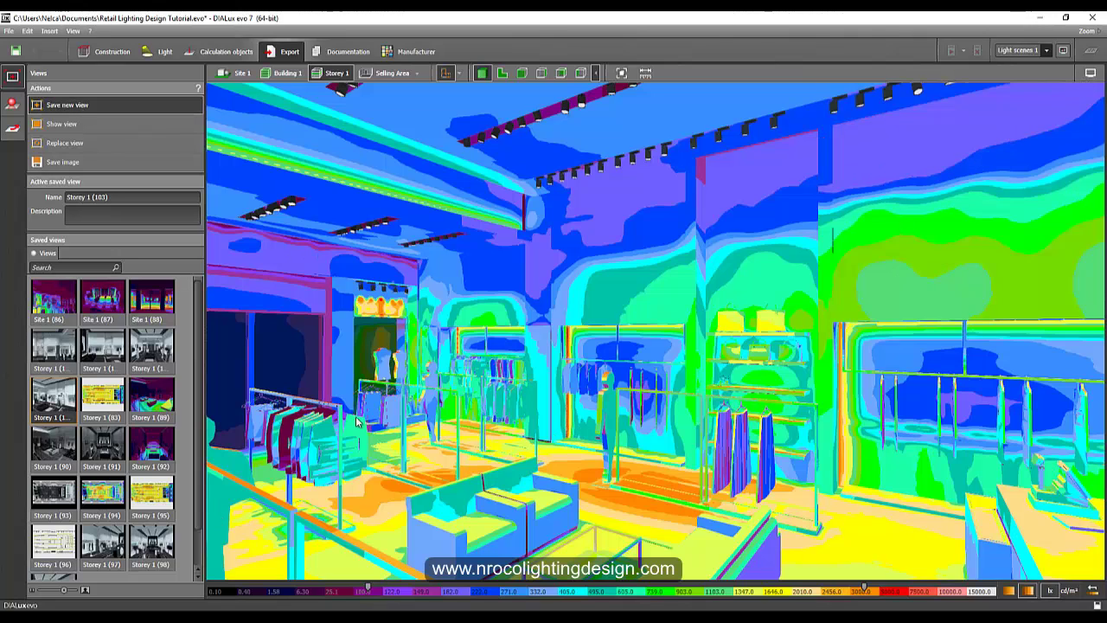
Step: Compare the saved rendered and false-colour versions of the handbag-shelf wall perspective
drag(198, 492, 199, 544)
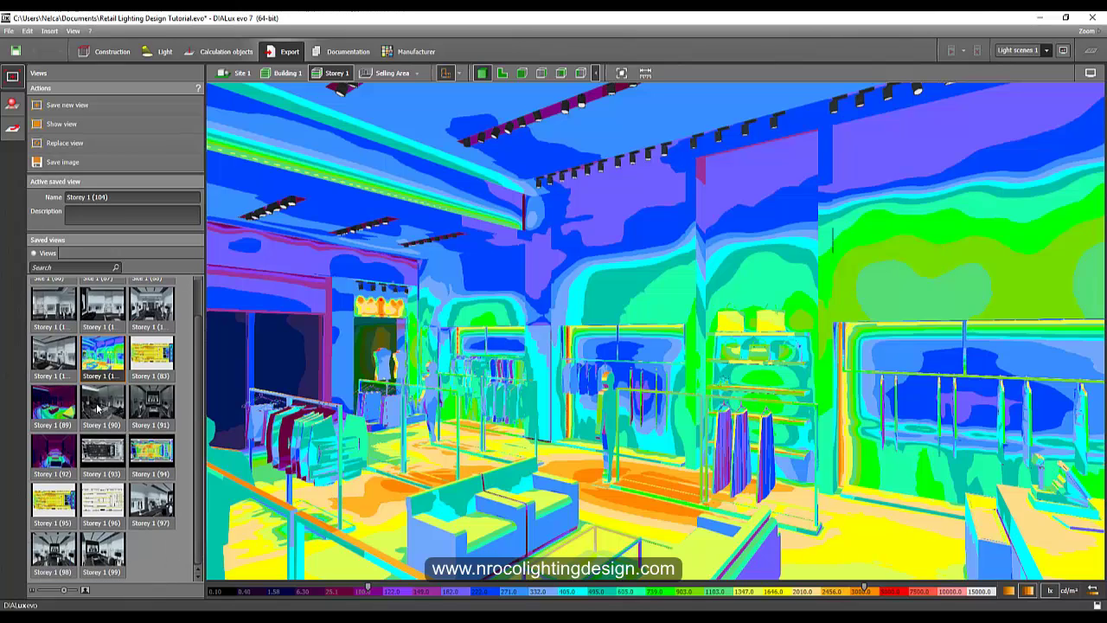
click(56, 356)
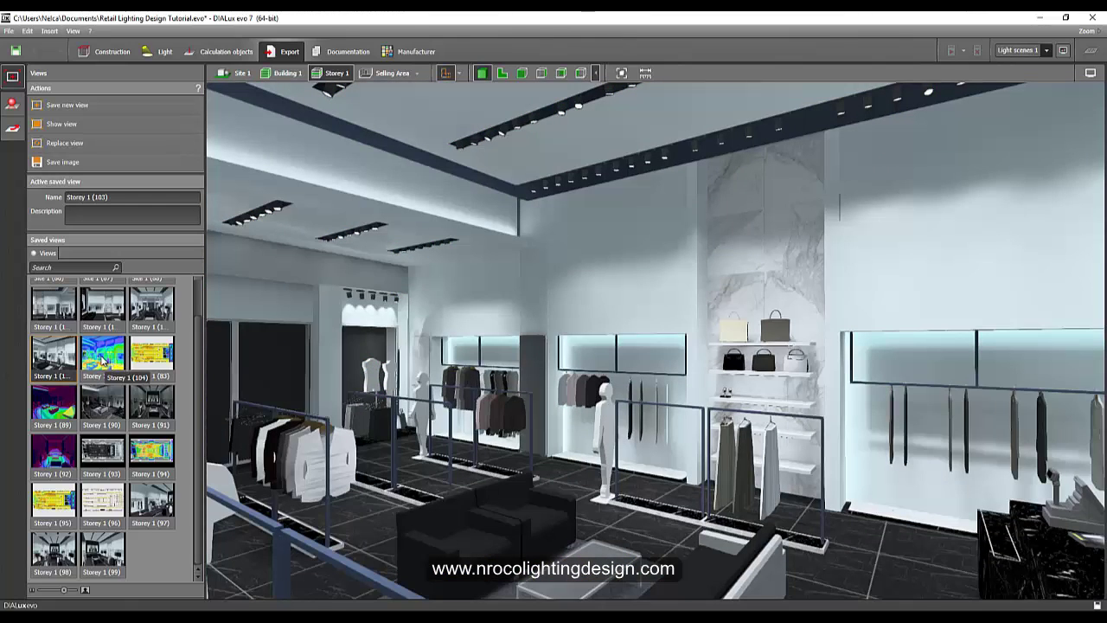
click(102, 363)
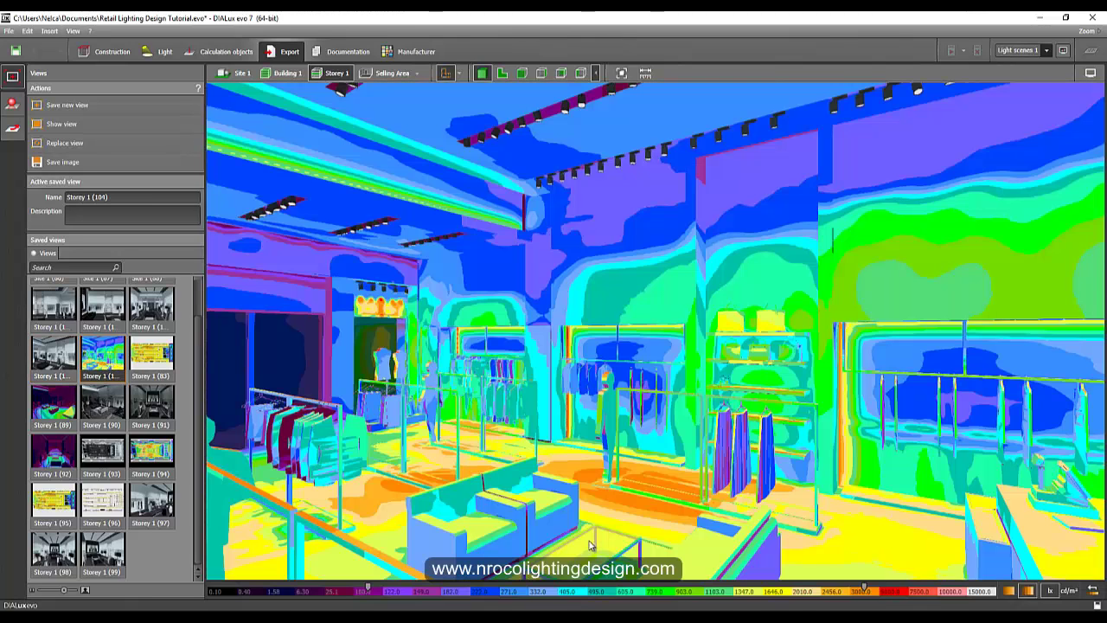
Step: Turn off the false-colour display to return to the normal rendering
click(1090, 75)
click(1032, 91)
click(415, 441)
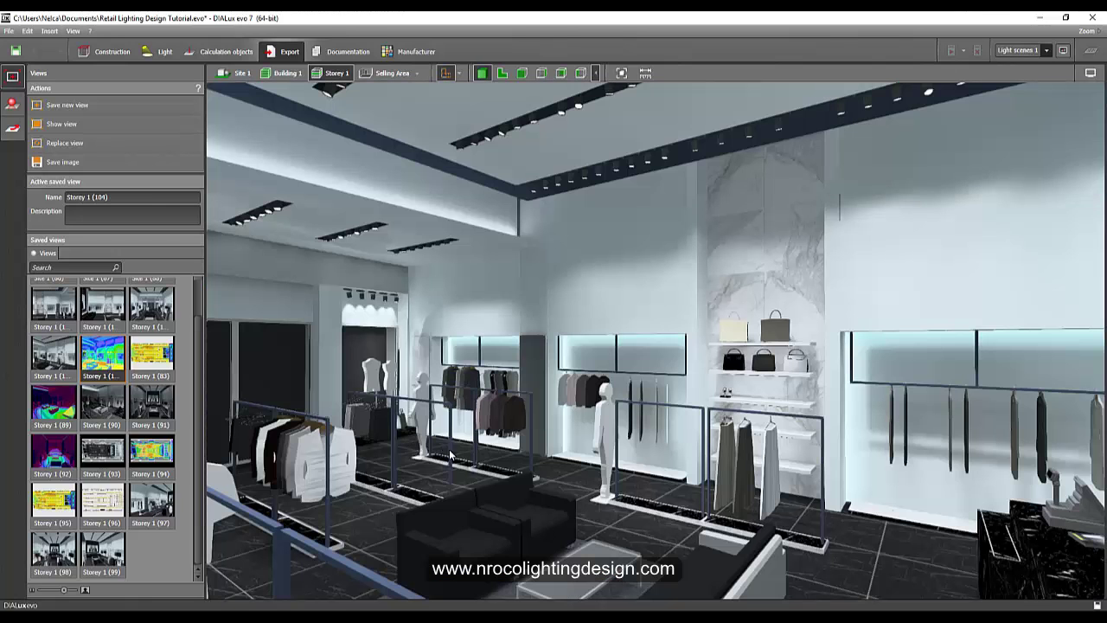
Step: Show only Fitting Room 1, frame it from the curtain side with its ceiling lights in sight, and save the rendered view
right_drag(343, 448, 379, 351)
right_drag(384, 391, 517, 390)
drag(518, 394, 501, 378)
click(406, 75)
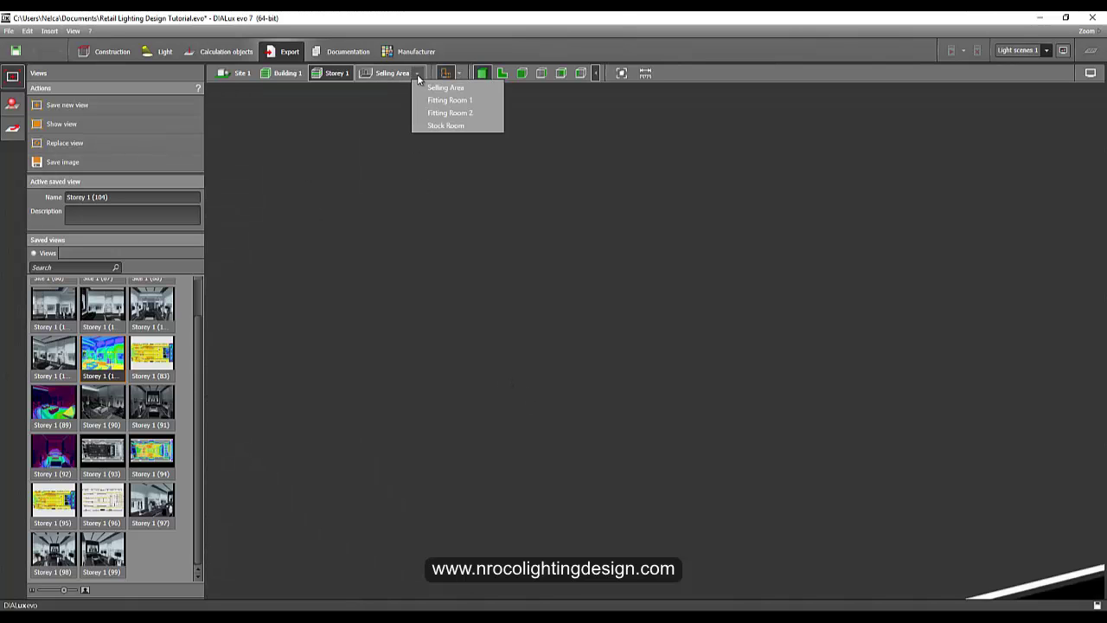
click(447, 100)
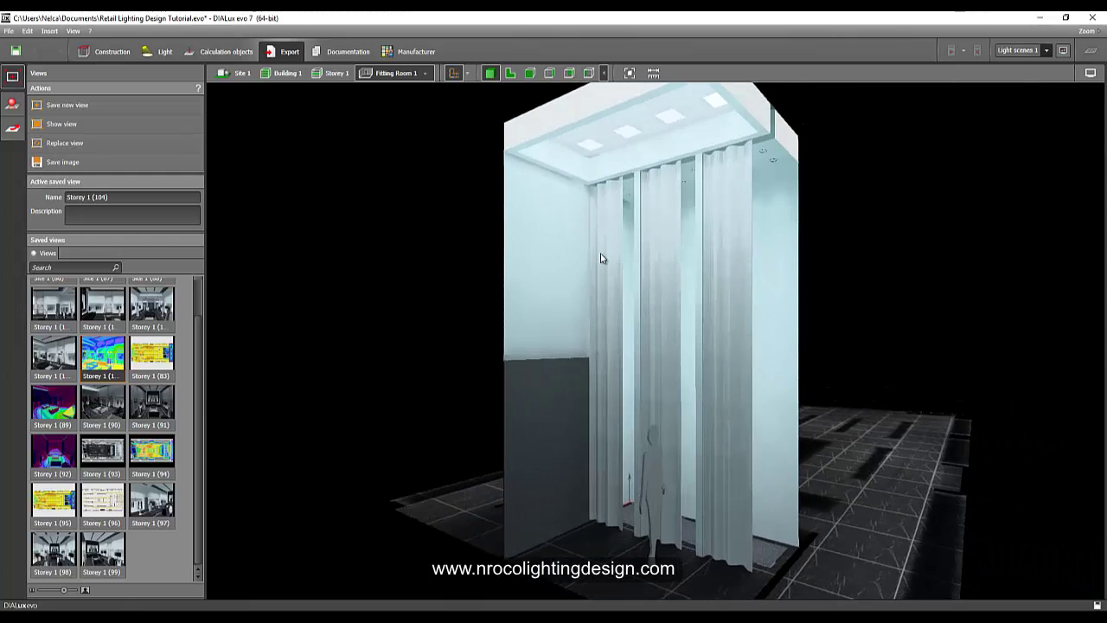
right_drag(447, 283, 430, 282)
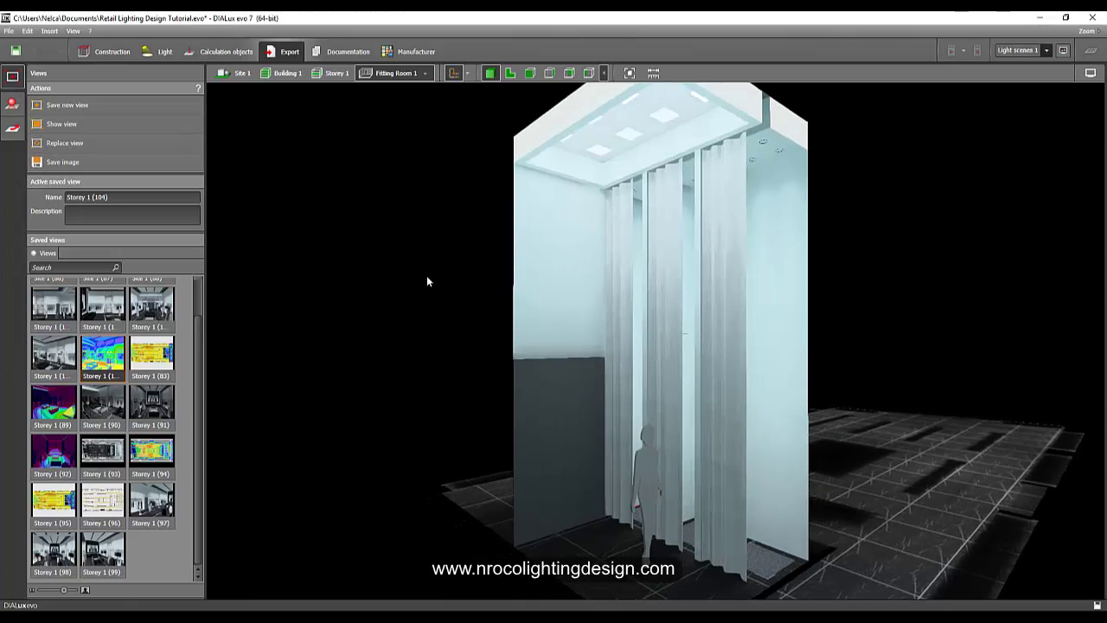
click(88, 106)
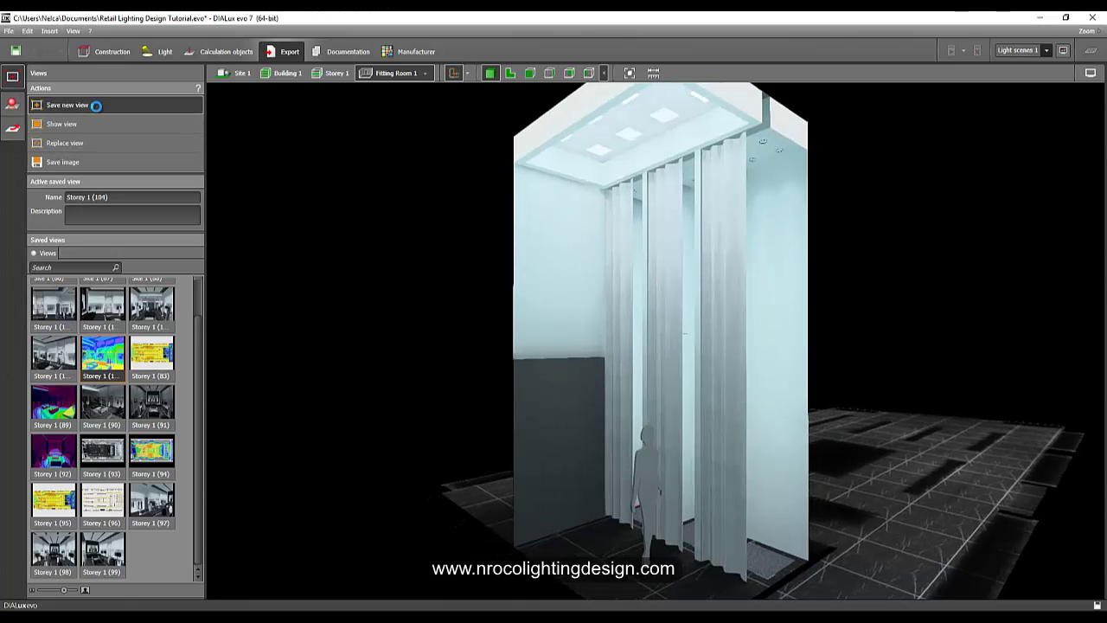
Step: Switch to Fitting Room 2, frame its curtain and ceiling light from outside, and save the rendered view
click(425, 74)
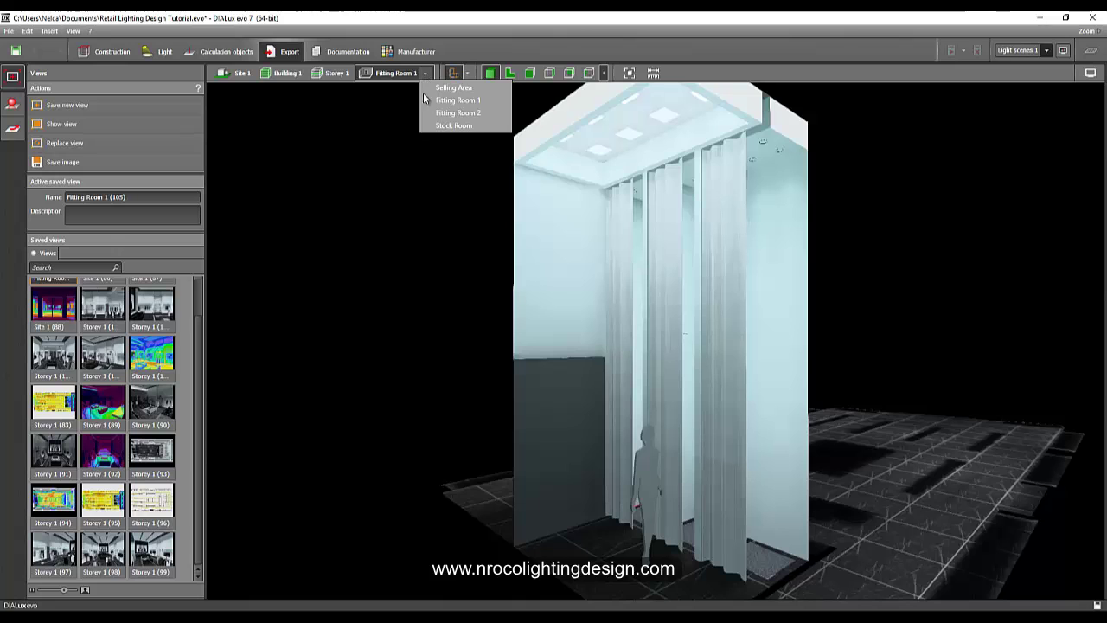
click(439, 122)
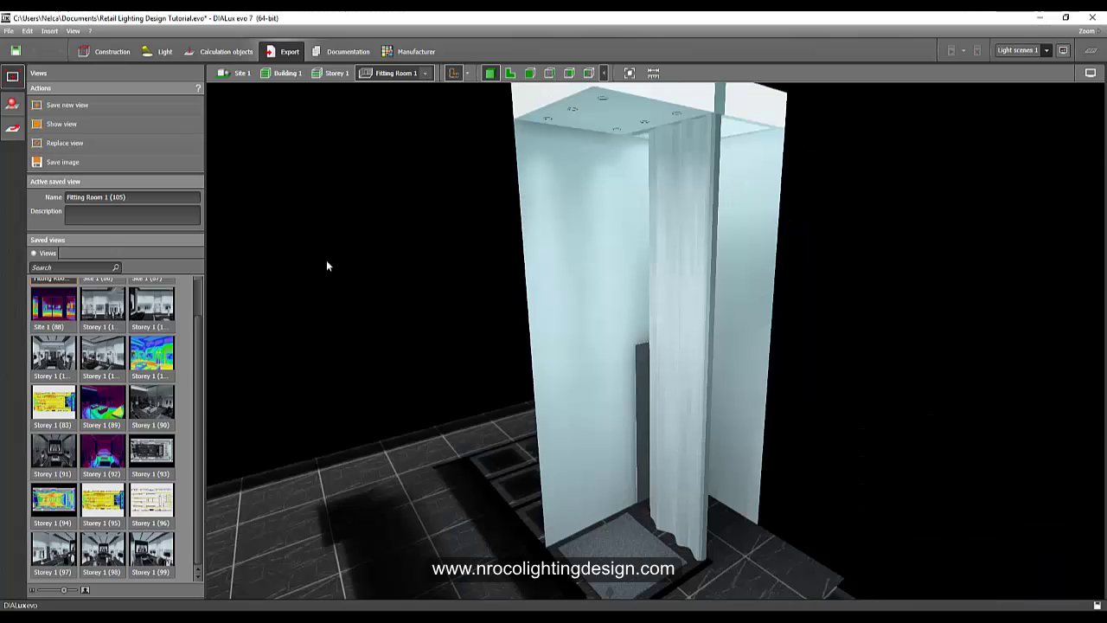
right_drag(431, 336, 419, 331)
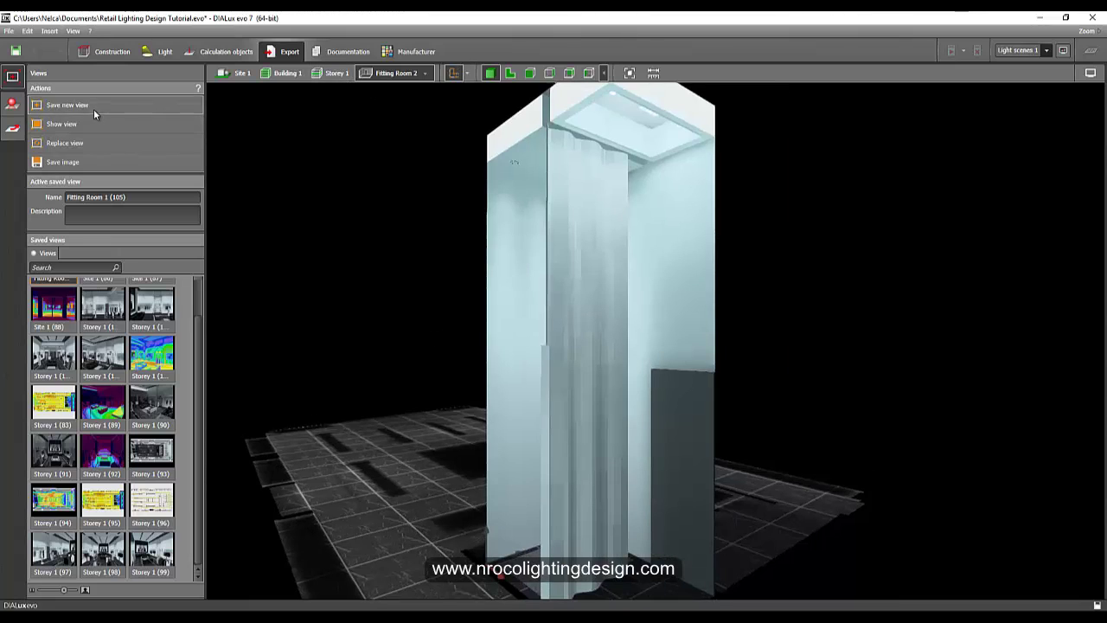
click(193, 116)
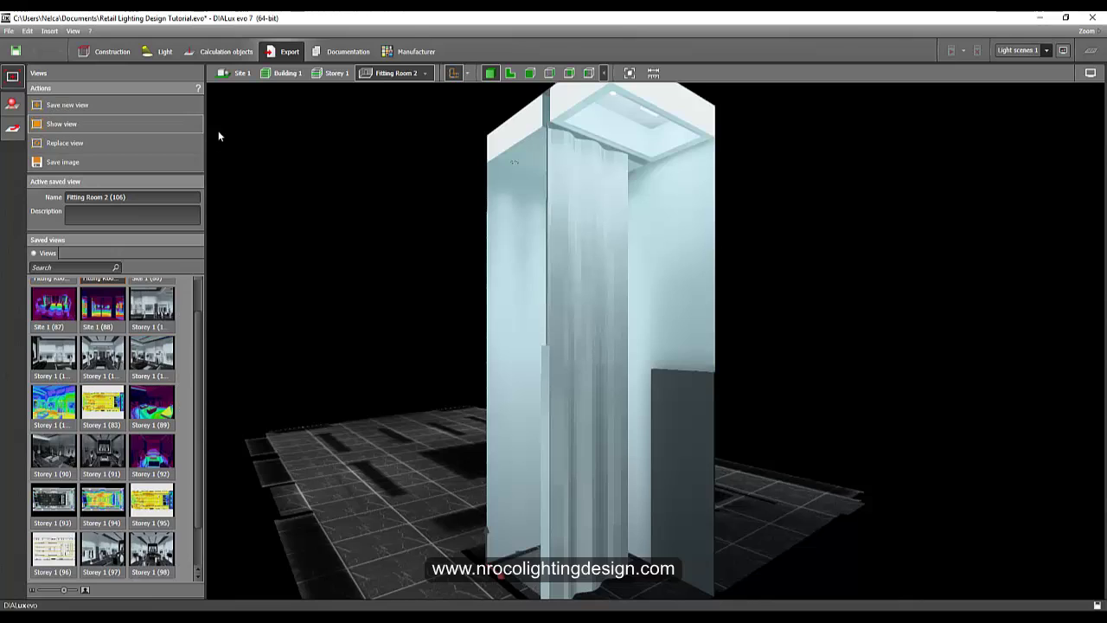
Step: Switch to the Stock Room and save a rendered view looking down the shelving rows beneath the two lines of luminaires
click(423, 74)
click(435, 127)
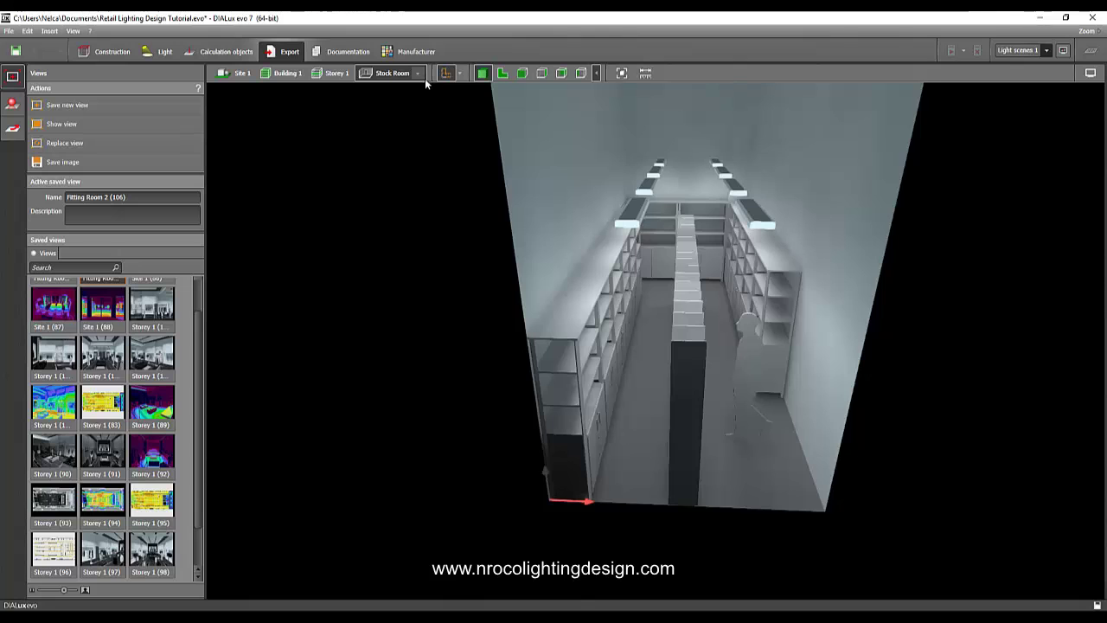
click(424, 76)
click(339, 225)
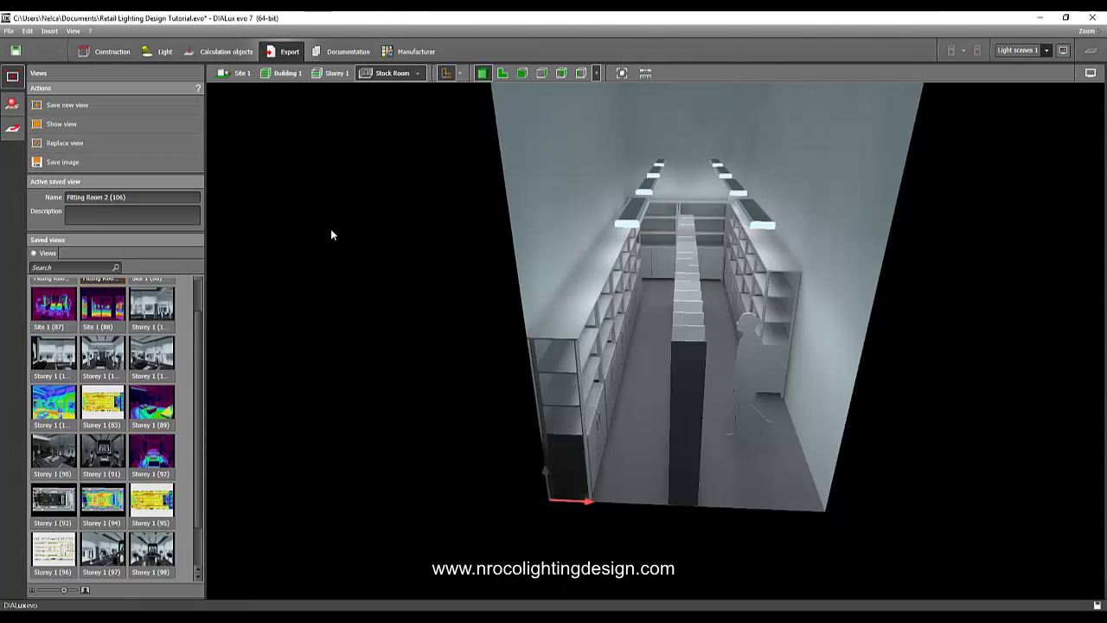
right_drag(331, 229, 334, 295)
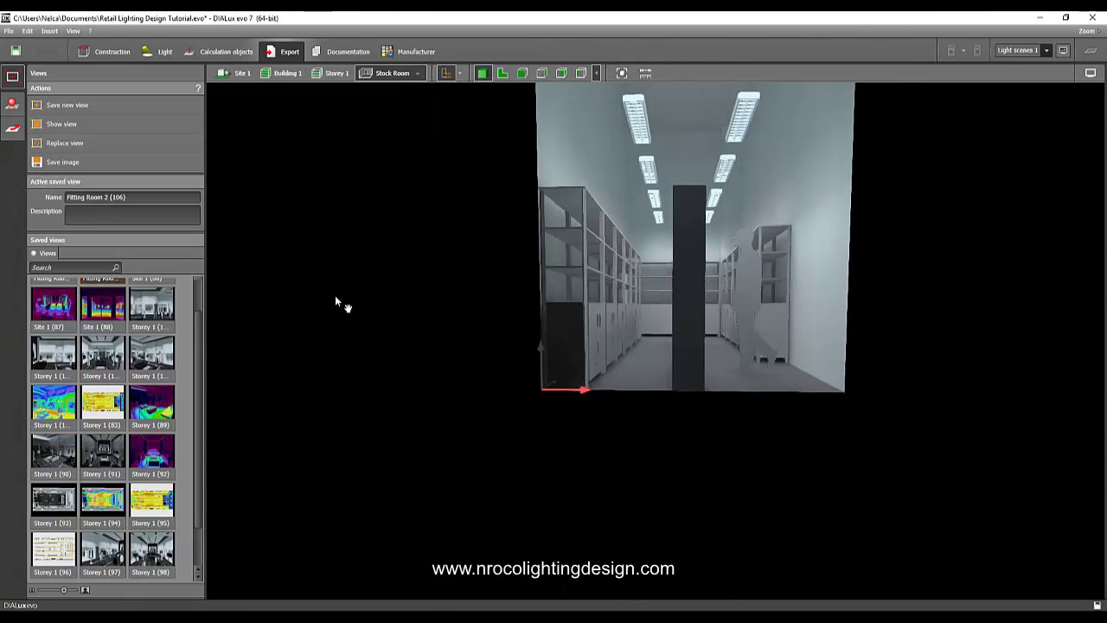
scroll(415, 300, up, 2)
scroll(569, 235, up, 2)
scroll(553, 265, up, 2)
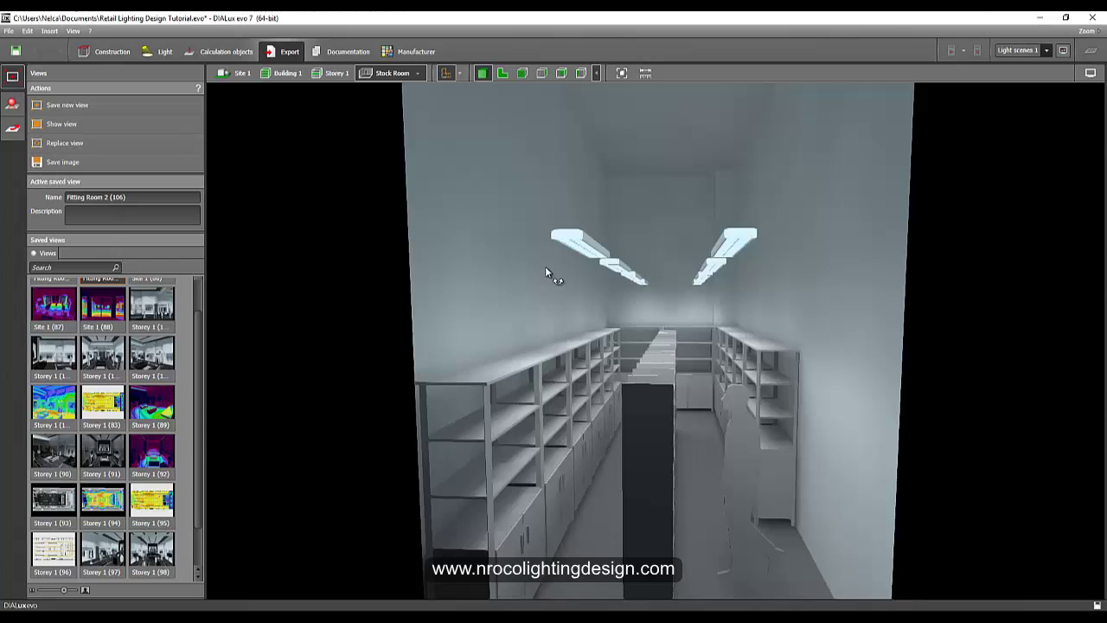
right_drag(545, 267, 547, 269)
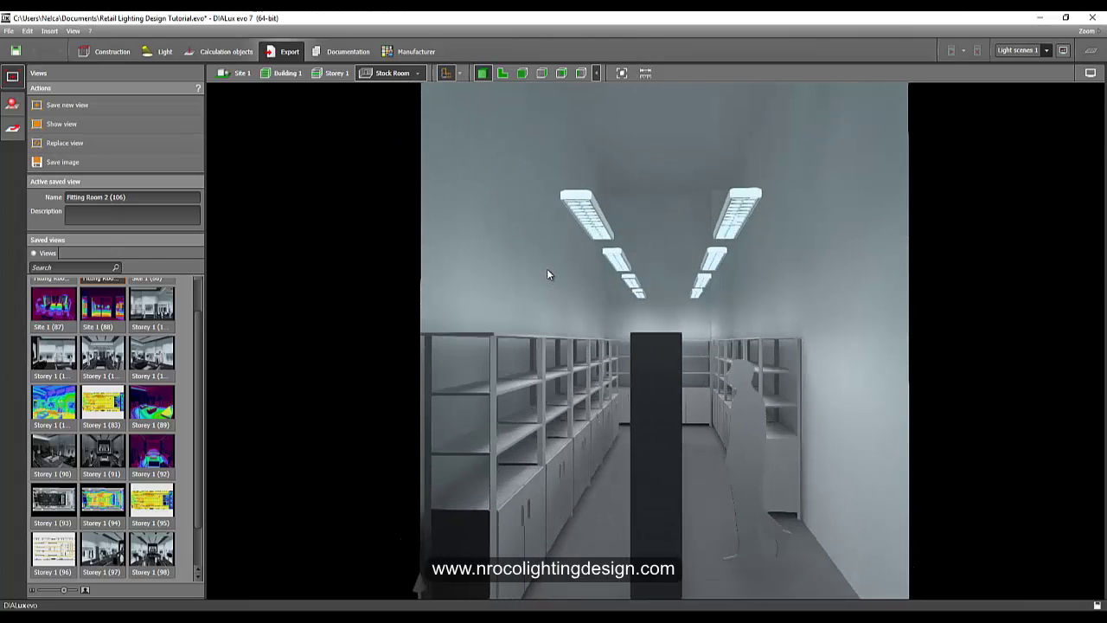
scroll(563, 320, up, 2)
middle_drag(558, 313, 486, 309)
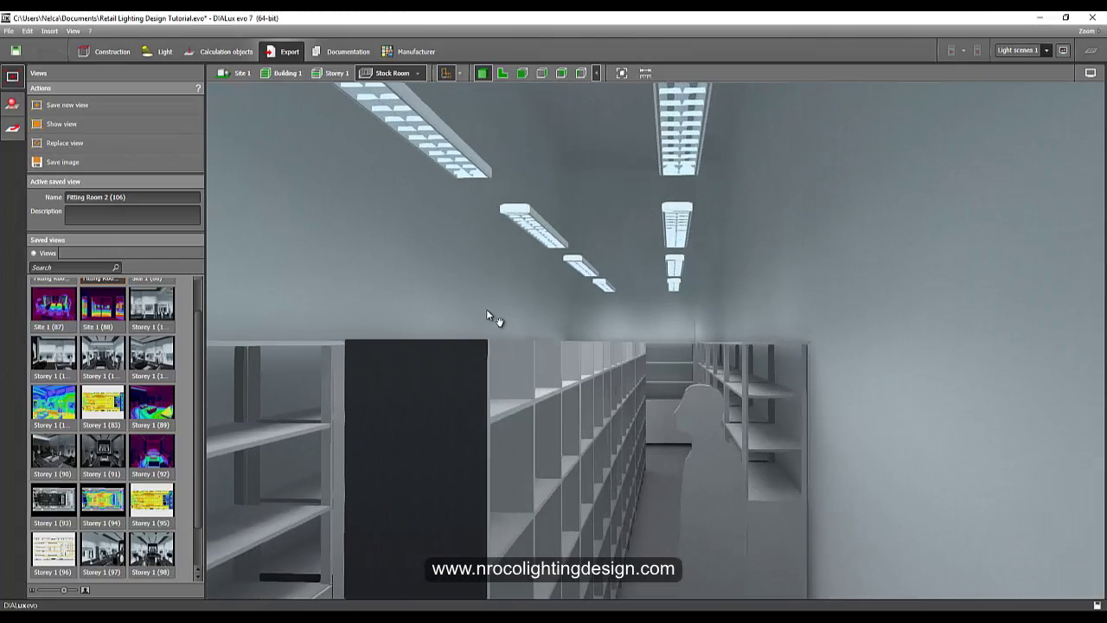
drag(486, 318, 535, 340)
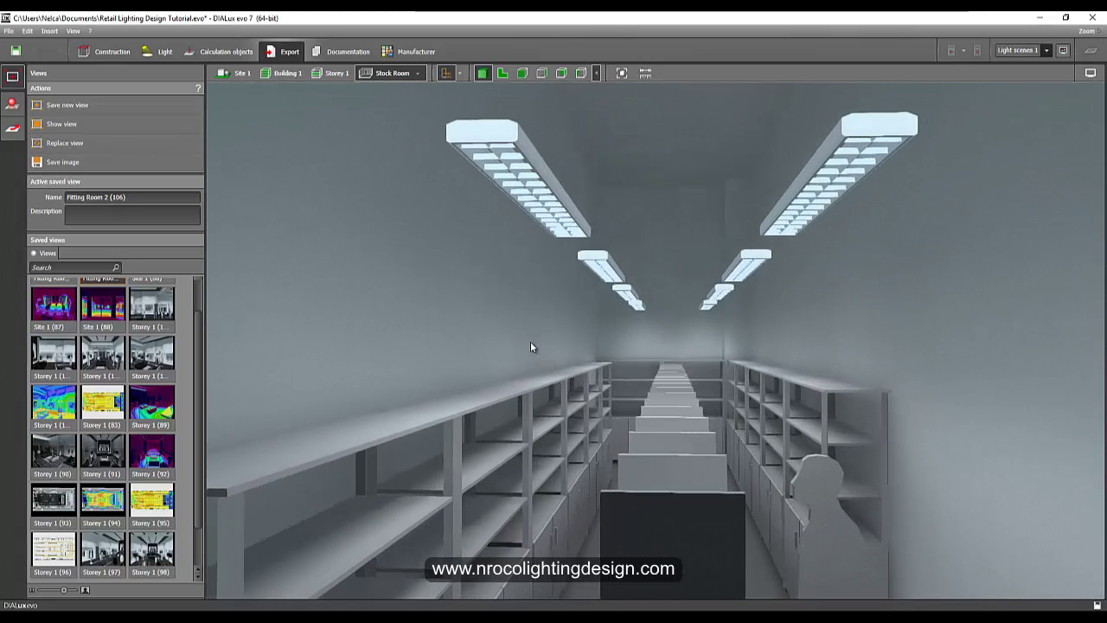
click(104, 104)
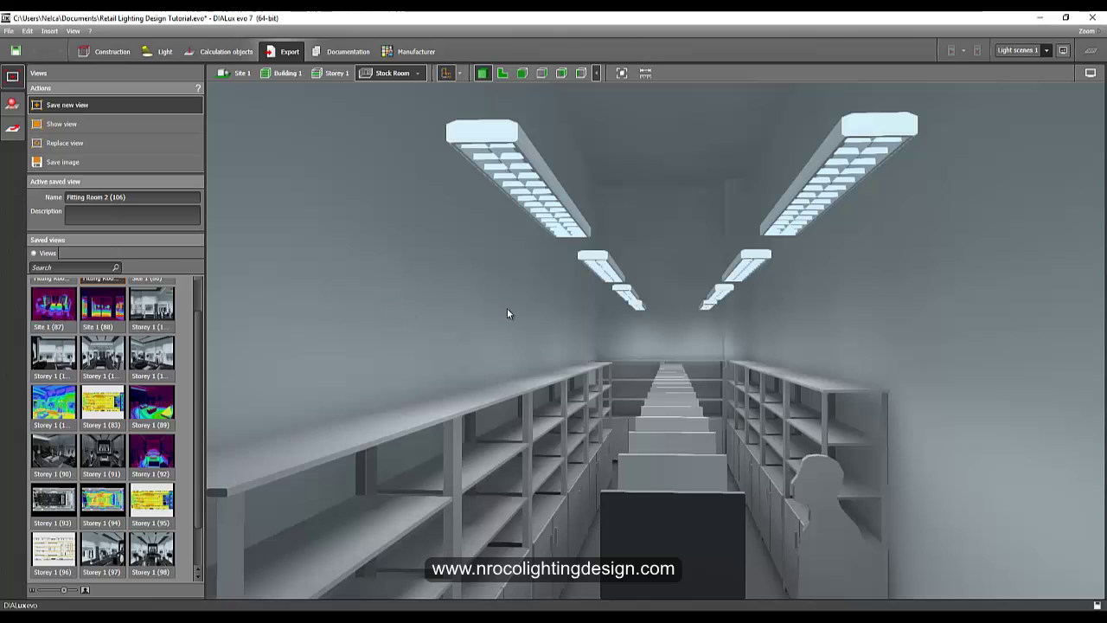
Step: Save a false-colour version of the lengthwise Stock Room view and switch back to the normal rendering
click(1091, 75)
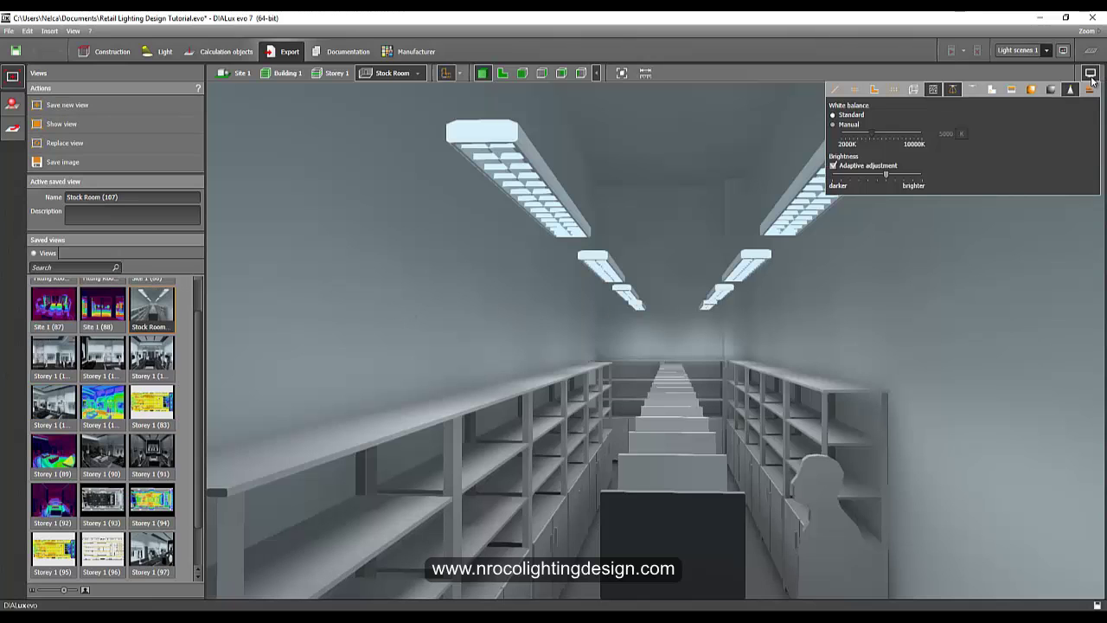
click(1031, 89)
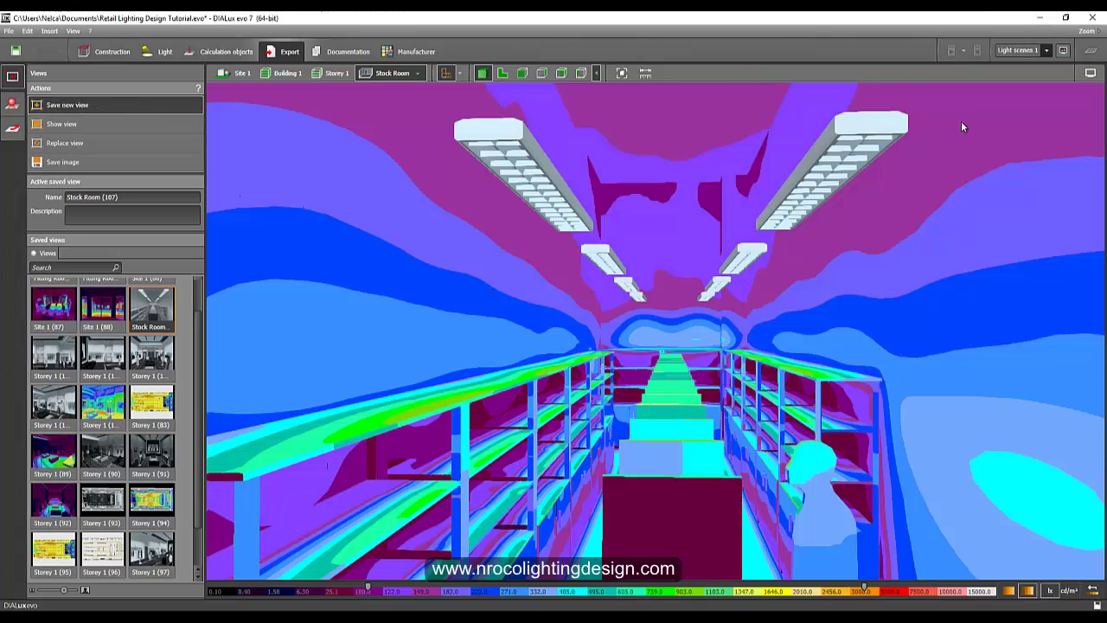
click(1091, 76)
click(1027, 91)
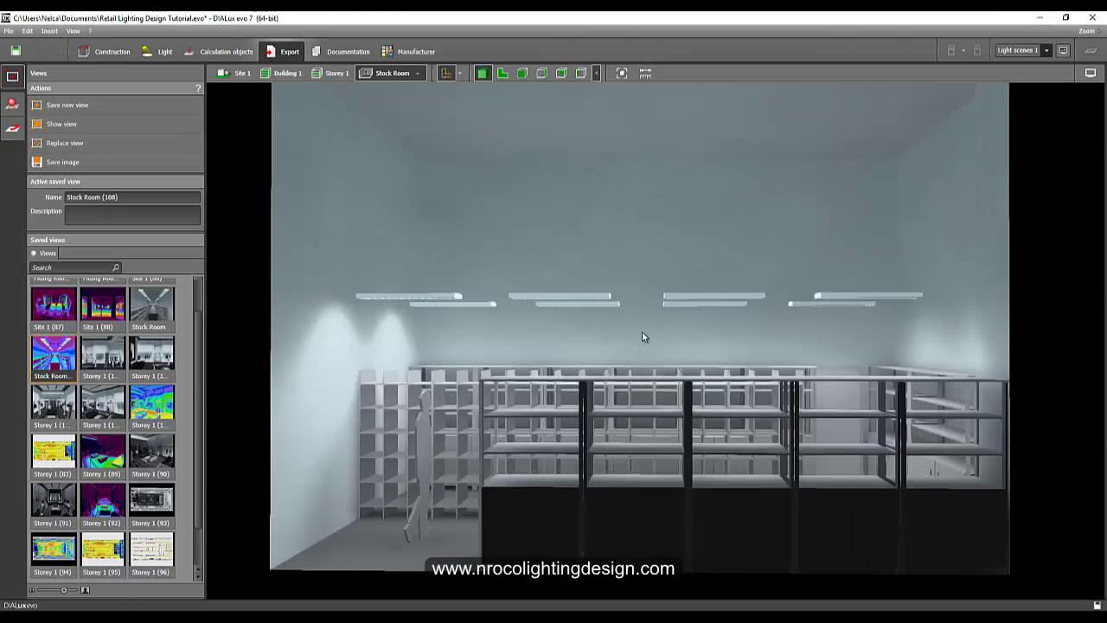
Step: Save two more rendered Stock Room views, one facing the shelving side-on and one at an angle along the shelves
scroll(638, 283, up, 2)
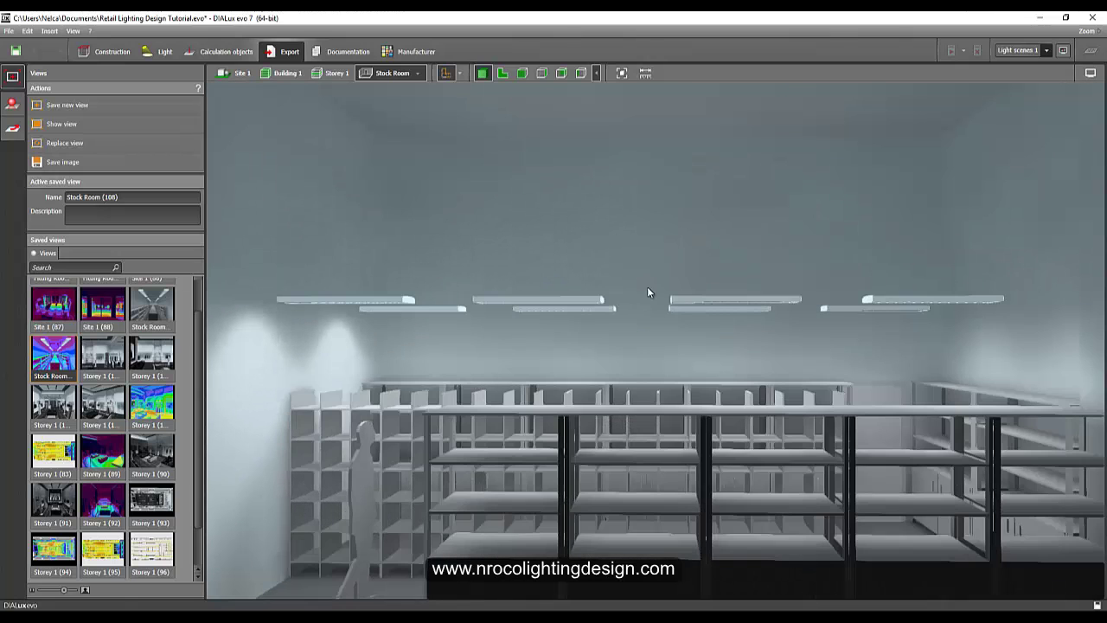
middle_drag(647, 286, 641, 259)
drag(643, 261, 647, 261)
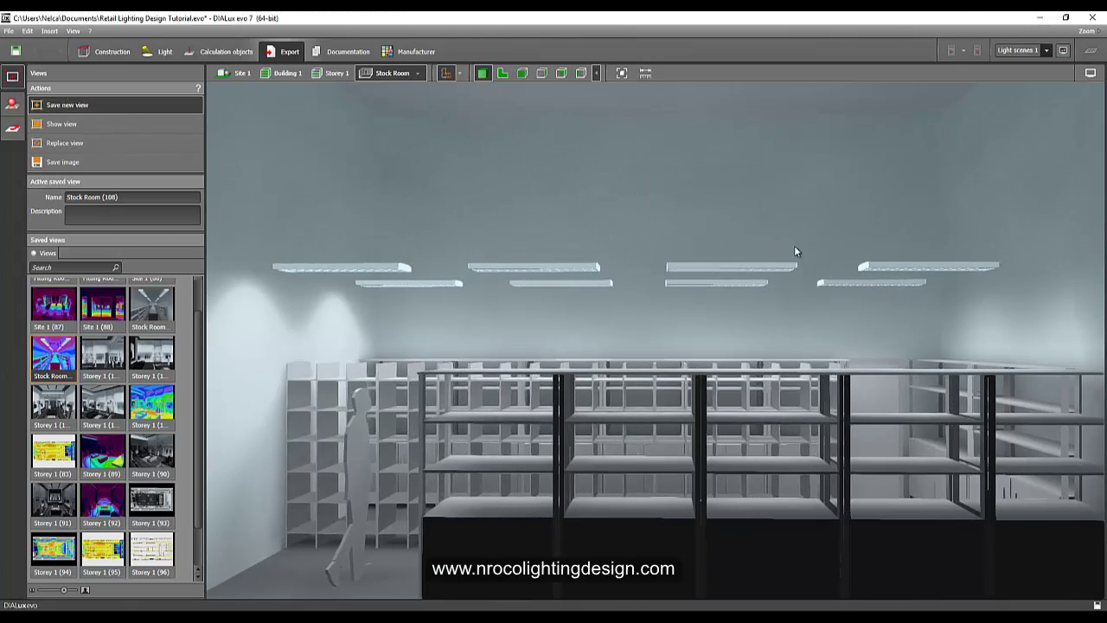
right_drag(776, 379, 825, 447)
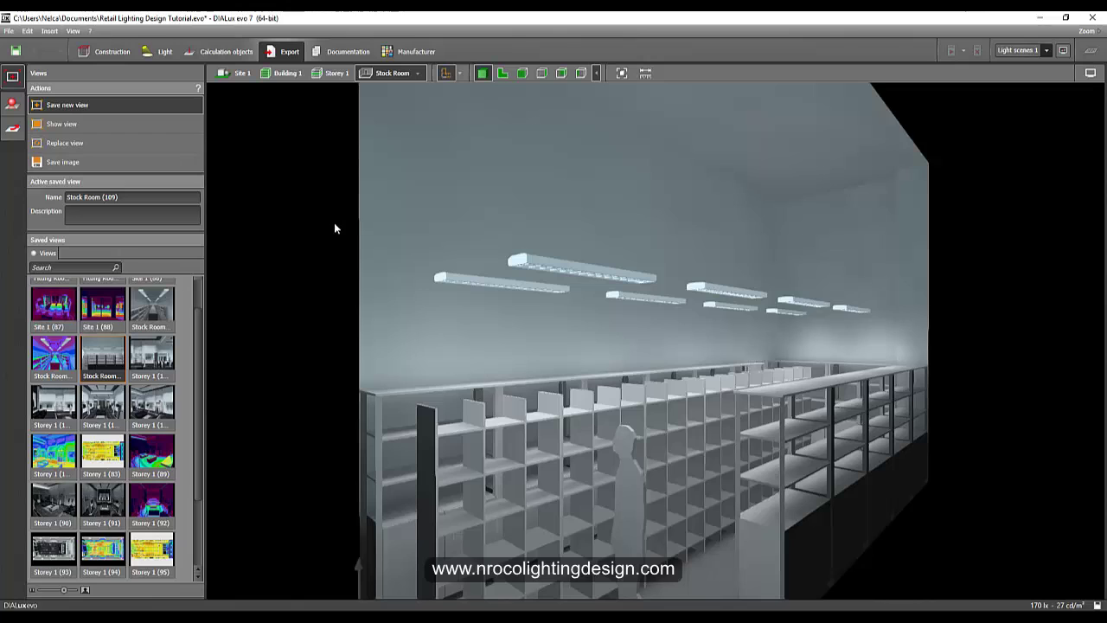
Step: Switch to the Selling Area, frame the whole shop from above, and dismiss the reminder to save the project
click(418, 74)
click(427, 86)
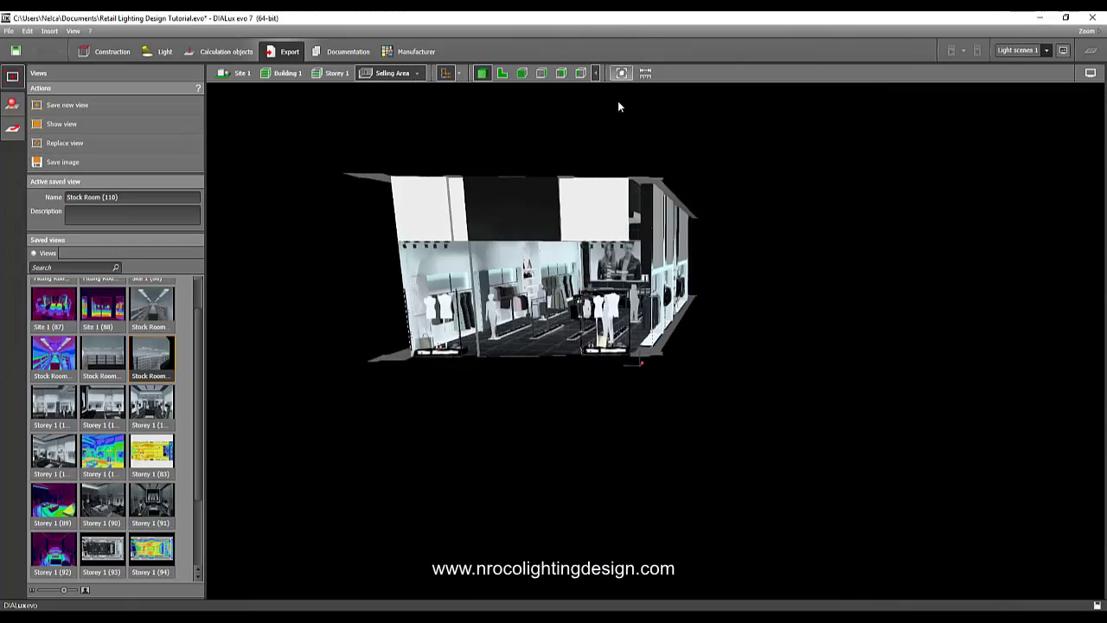
right_drag(576, 205, 581, 240)
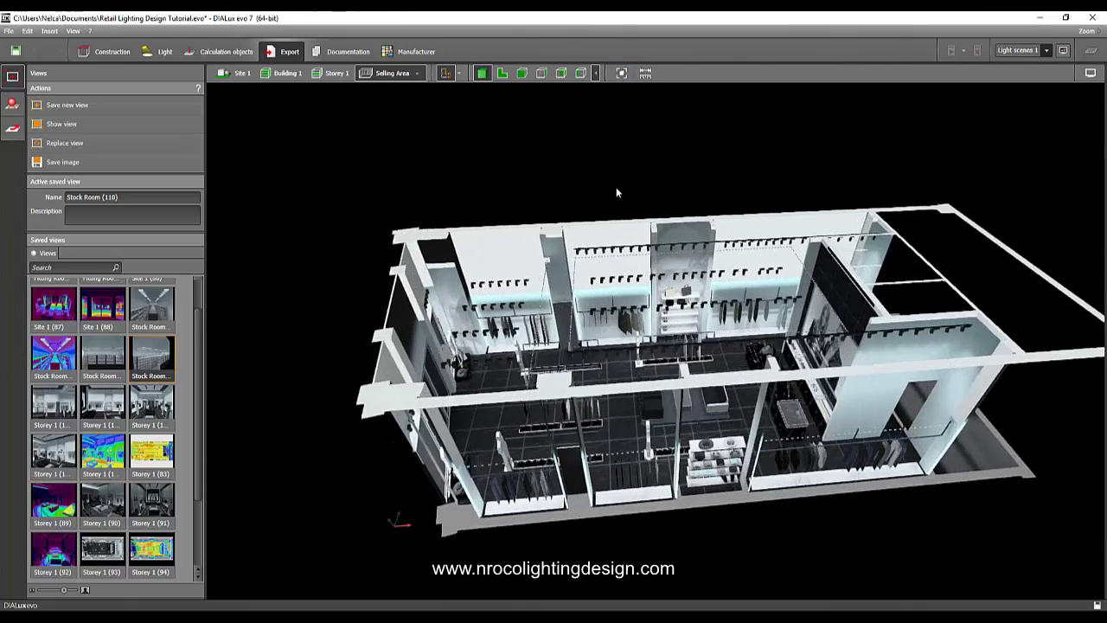
right_drag(616, 192, 554, 286)
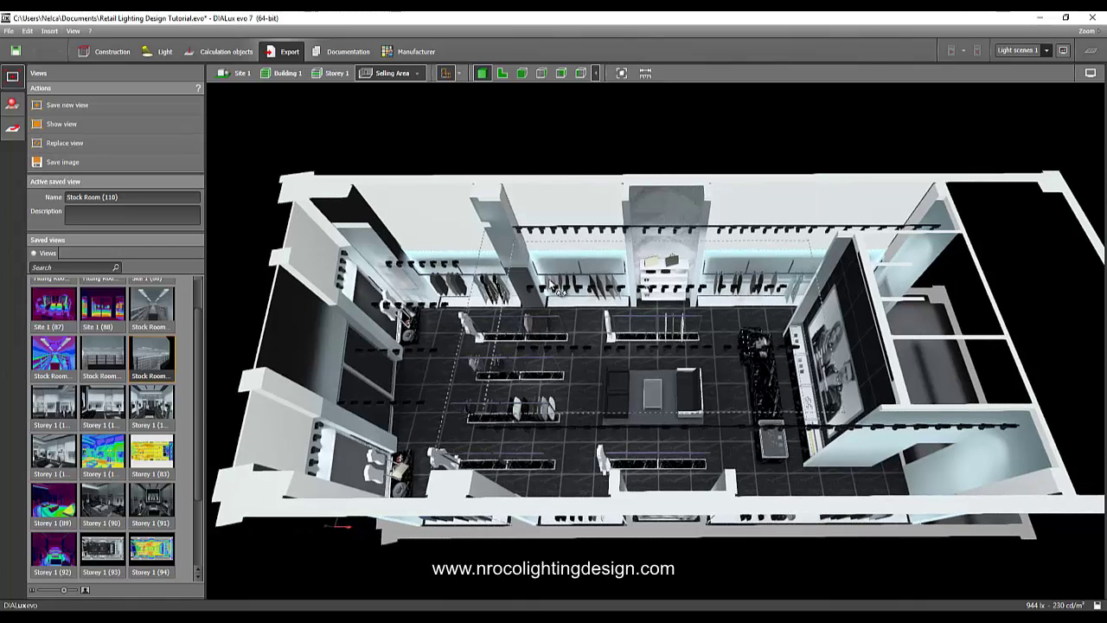
scroll(555, 288, up, 1)
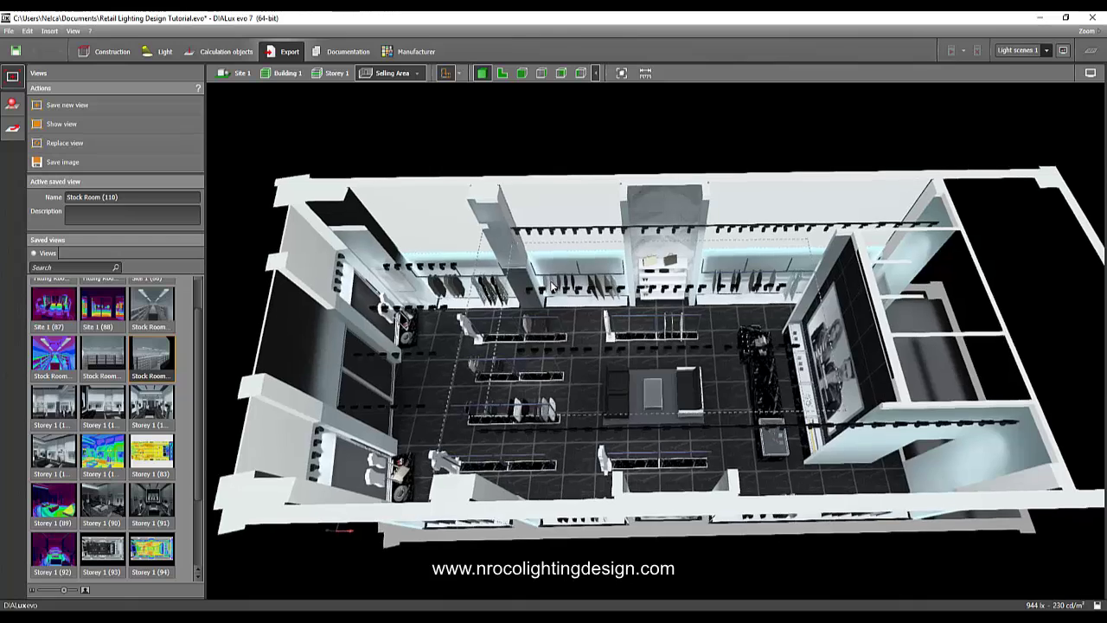
mouse_move(535, 294)
right_down()
mouse_move(553, 296)
mouse_move(539, 295)
right_up()
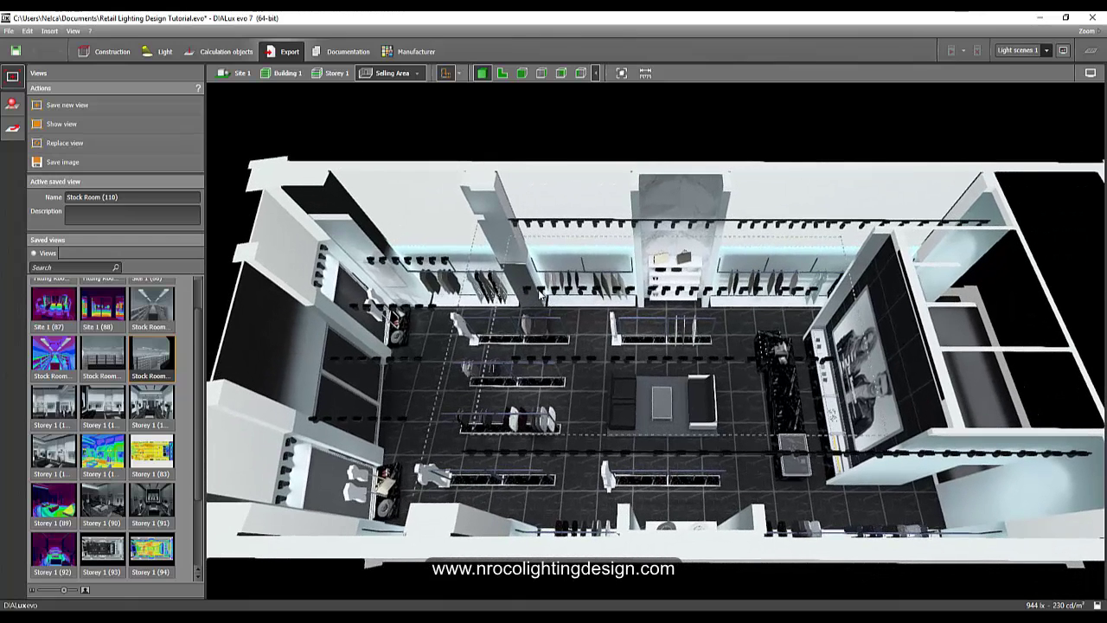
mouse_move(592, 292)
middle_down()
mouse_move(601, 279)
mouse_move(605, 293)
middle_up()
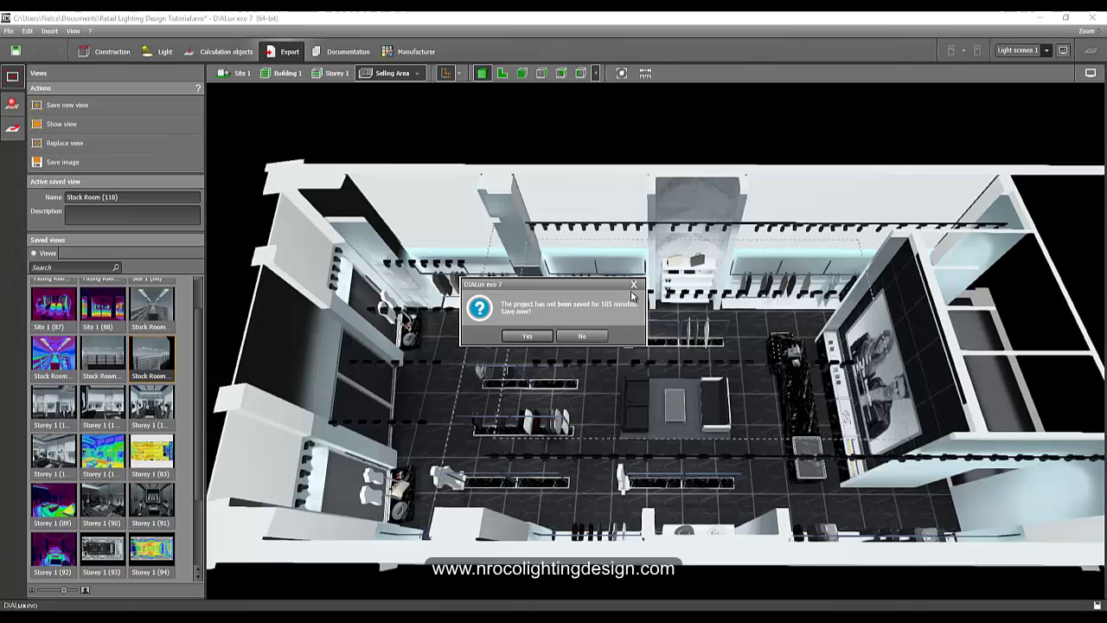
click(633, 285)
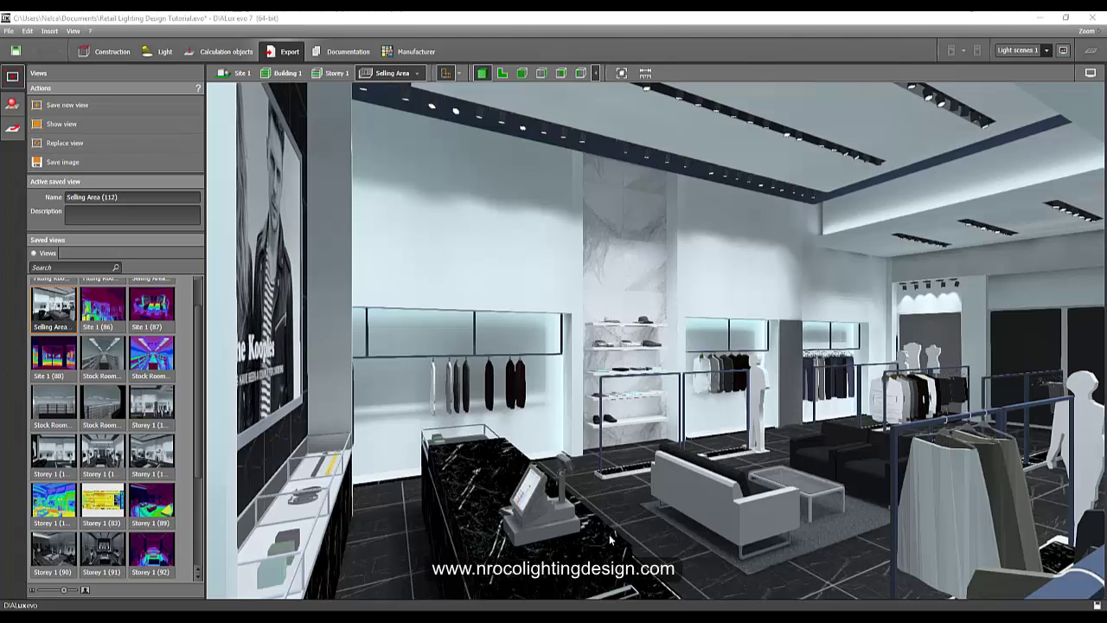
Step: Open the raytracer for the Selling Area view and set the image resolution to 1600 x 1200 pixels
click(12, 105)
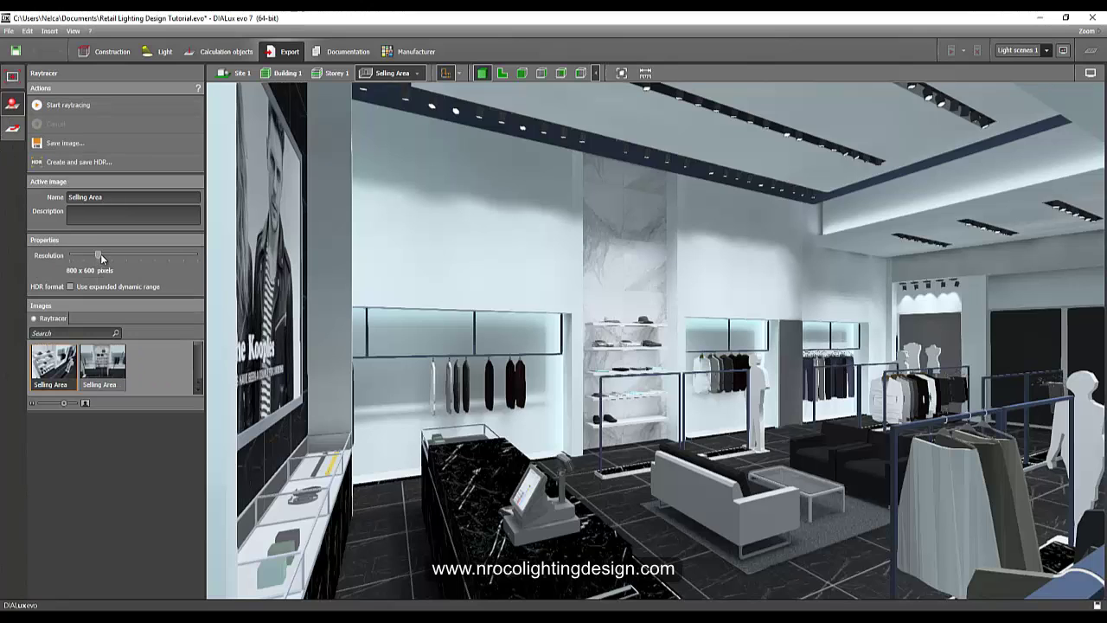
drag(100, 255, 141, 256)
mouse_move(156, 254)
mouse_down()
mouse_move(167, 254)
mouse_move(158, 260)
mouse_up()
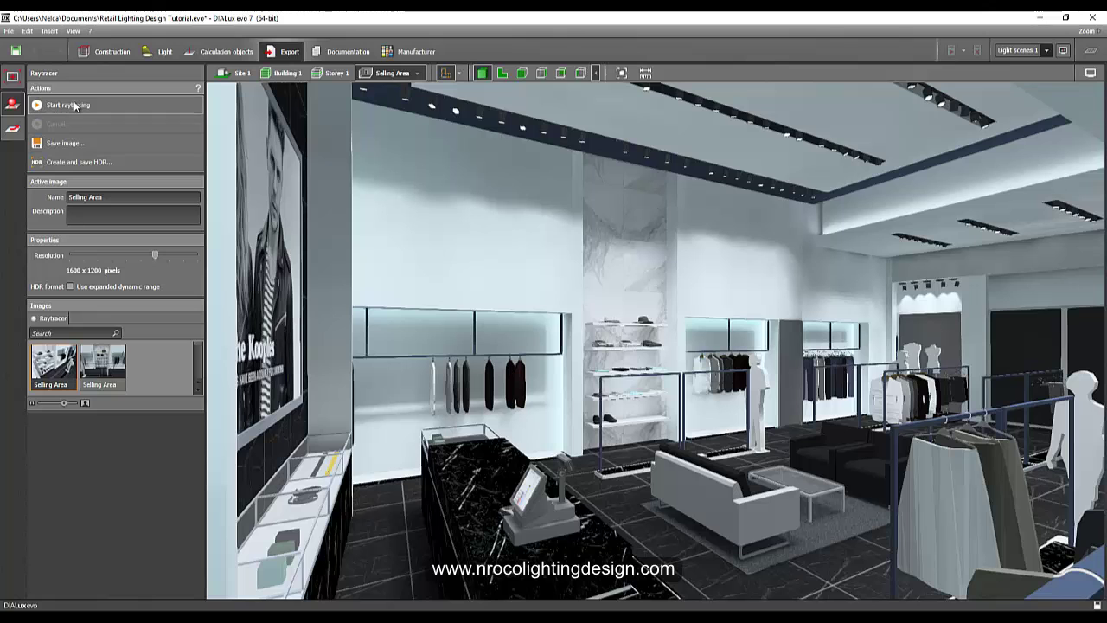
Step: Review the two existing raytraced Selling Area images of the hat-and-clothes shelves and the handbag display, closing each one
double_click(70, 381)
drag(535, 114, 570, 83)
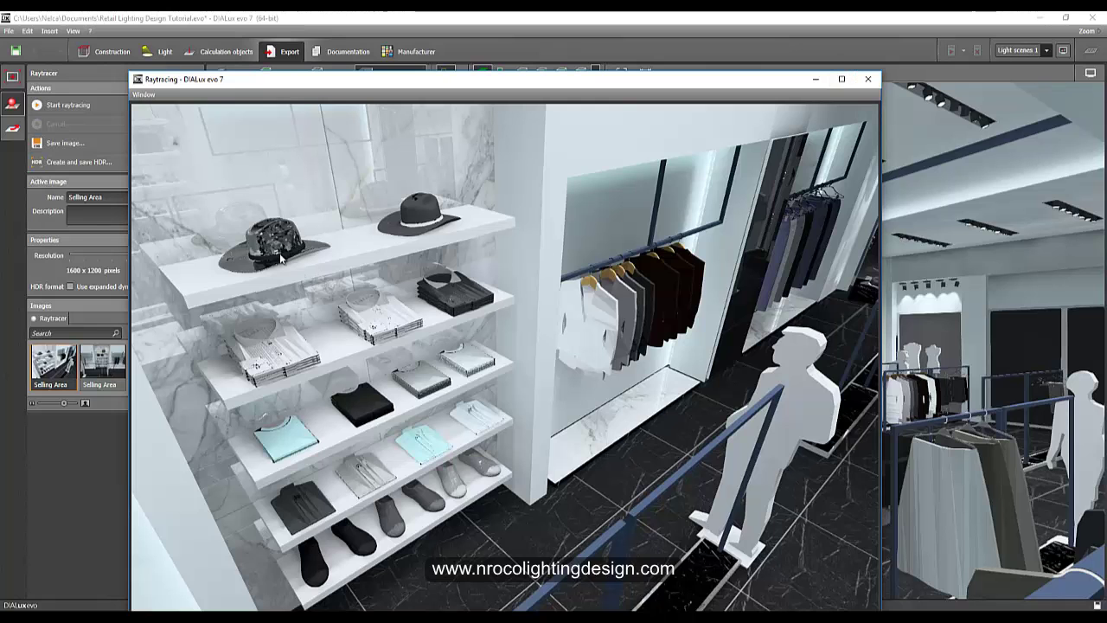
click(867, 79)
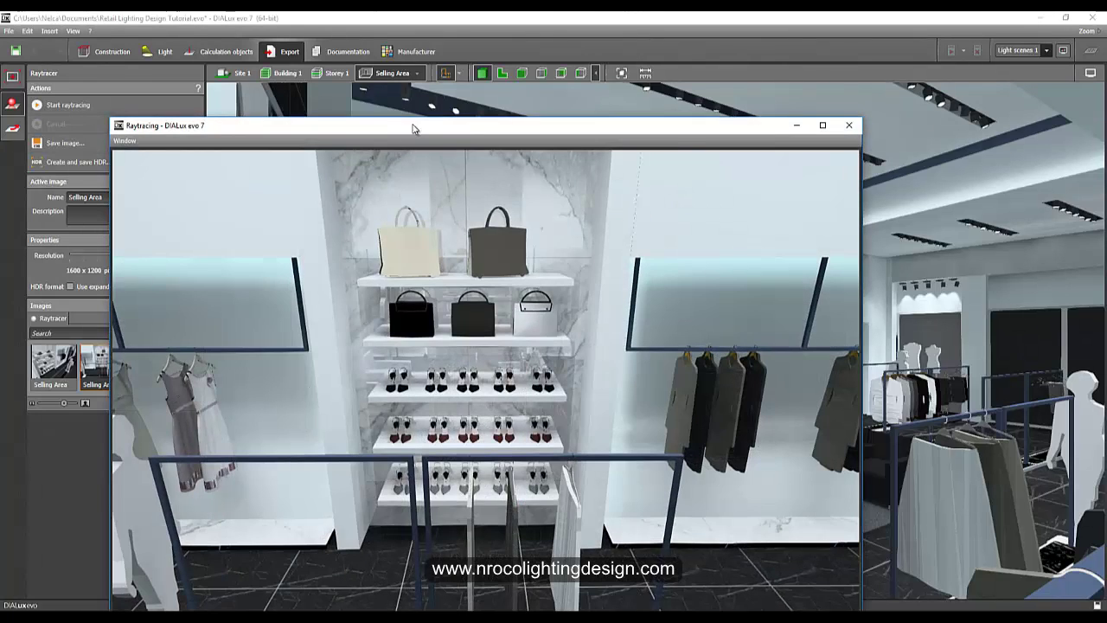
drag(414, 128, 500, 75)
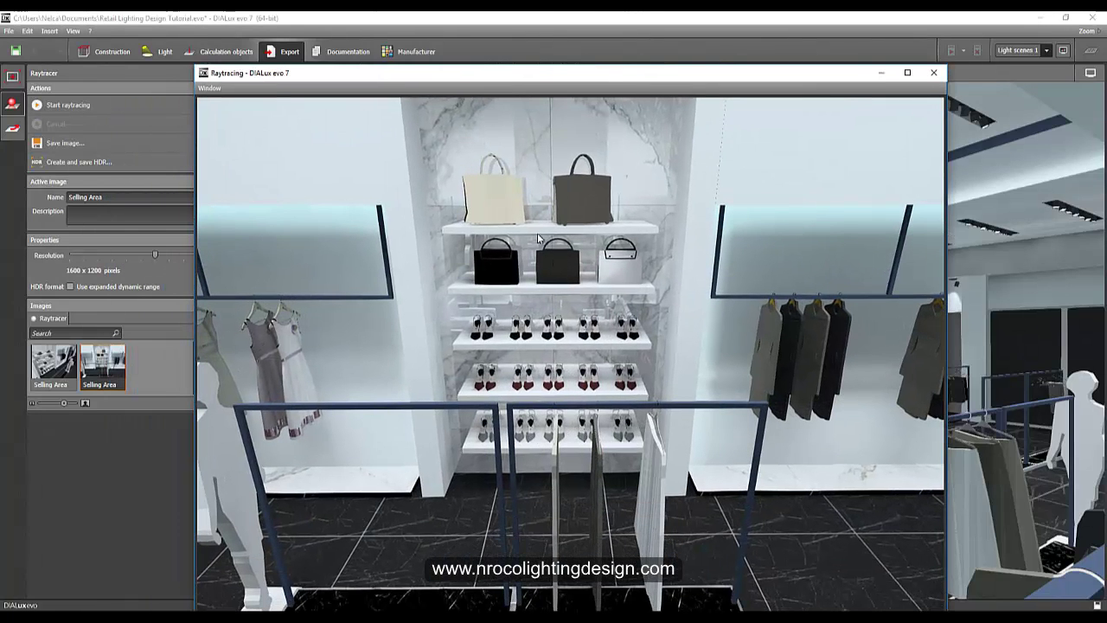
click(934, 73)
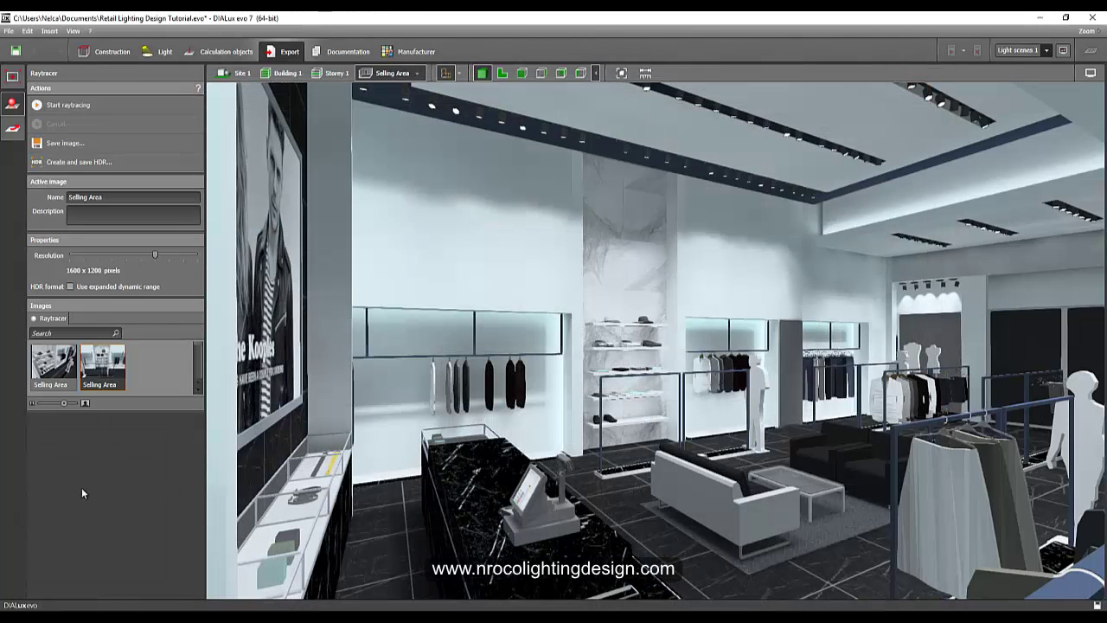
Step: Raytrace the current Selling Area view across the cash counter and sofas, inspect the resulting image and close it
click(82, 105)
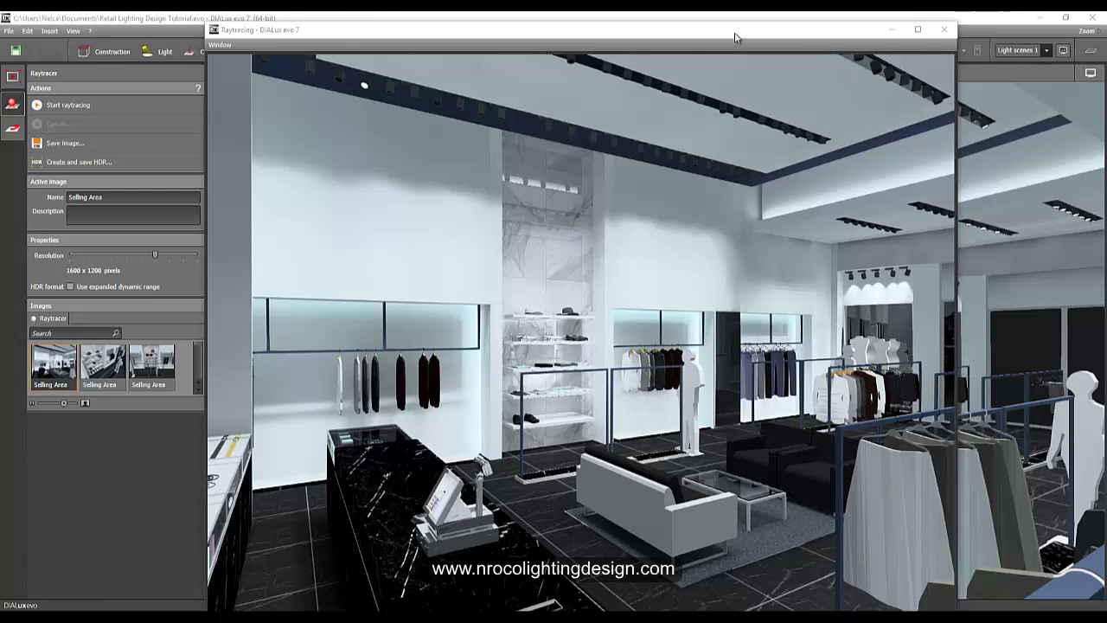
drag(736, 37, 689, 32)
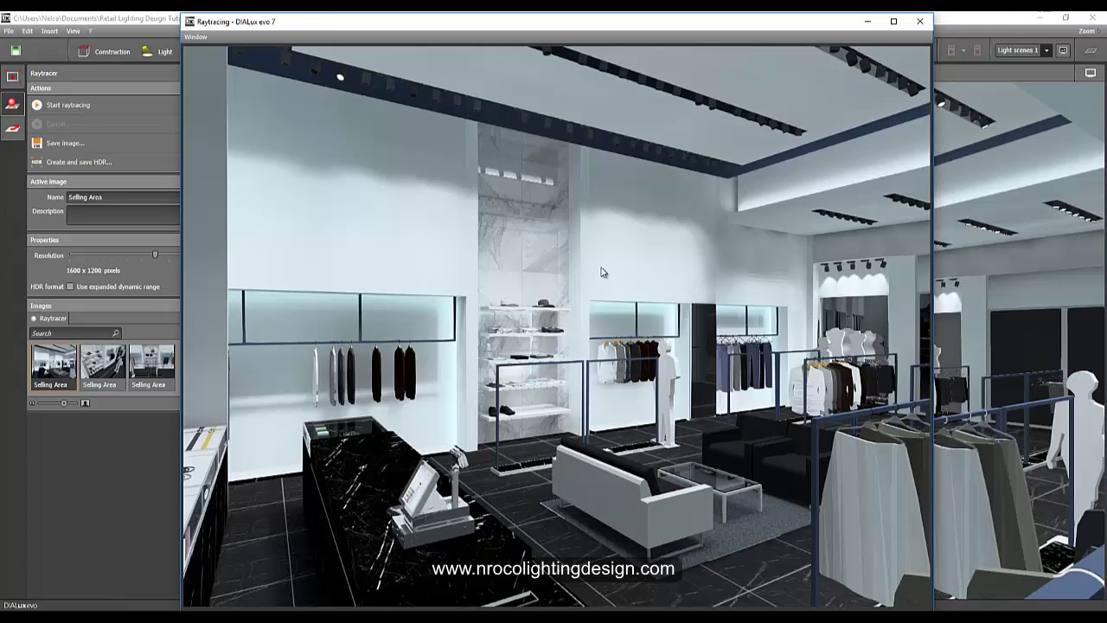
drag(773, 32, 751, 95)
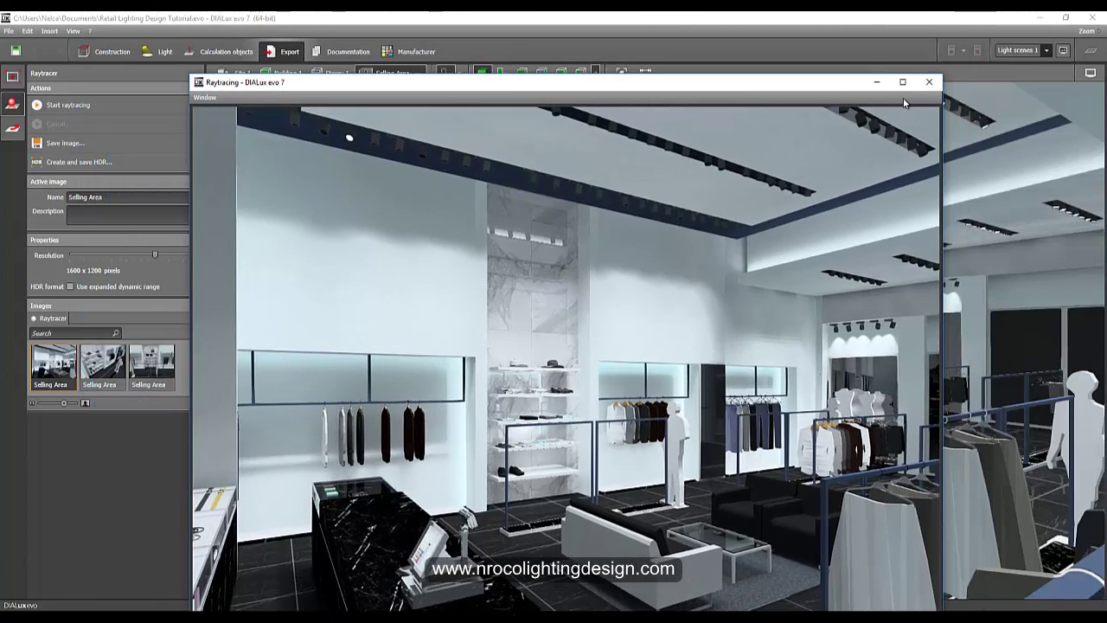
click(930, 82)
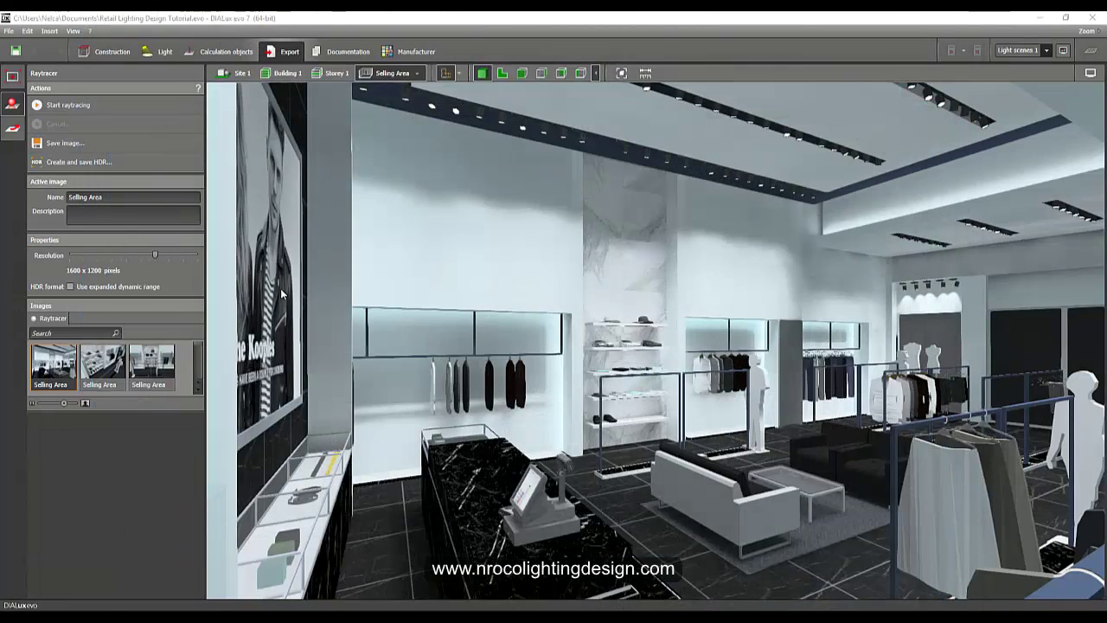
Step: Recall the saved view Storey 1 (102) facing the shop entrance, raytrace it and reposition the resulting image for inspection
click(13, 76)
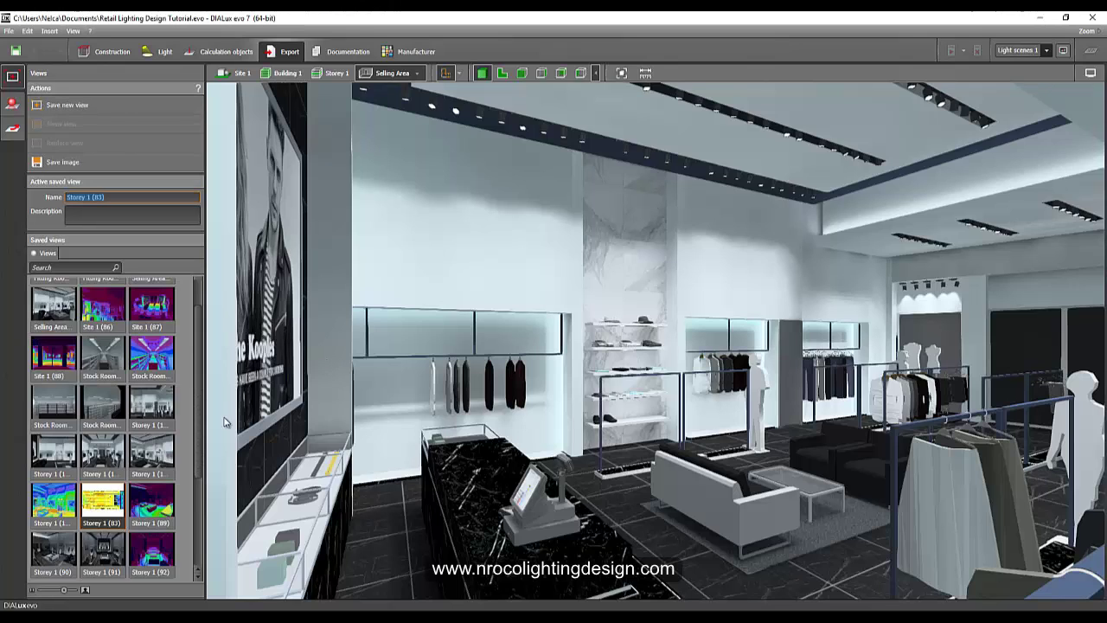
click(154, 406)
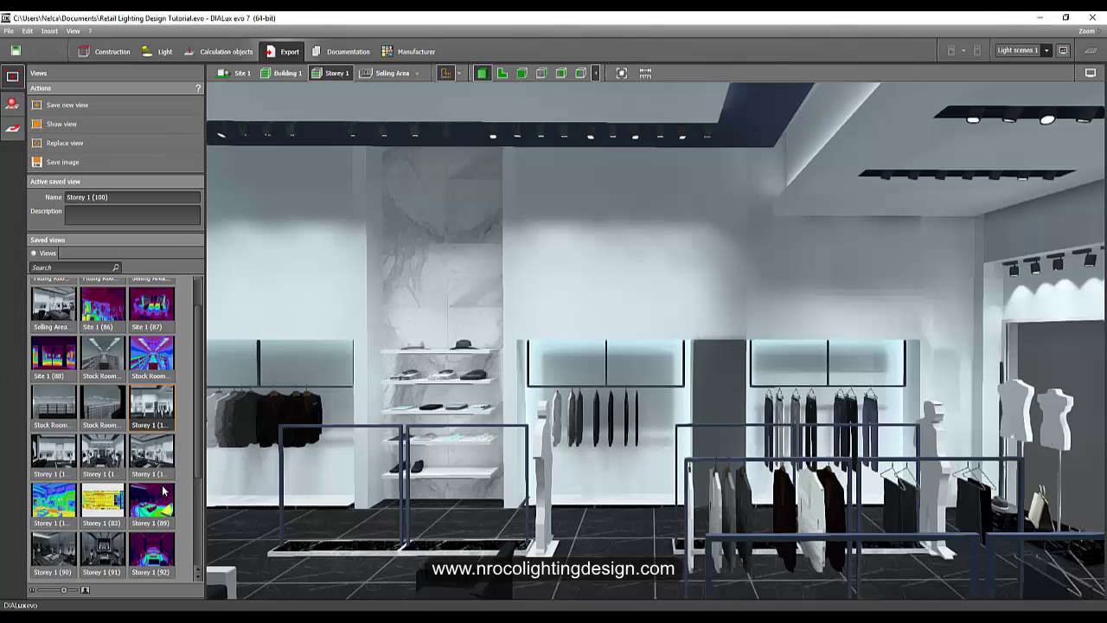
click(103, 456)
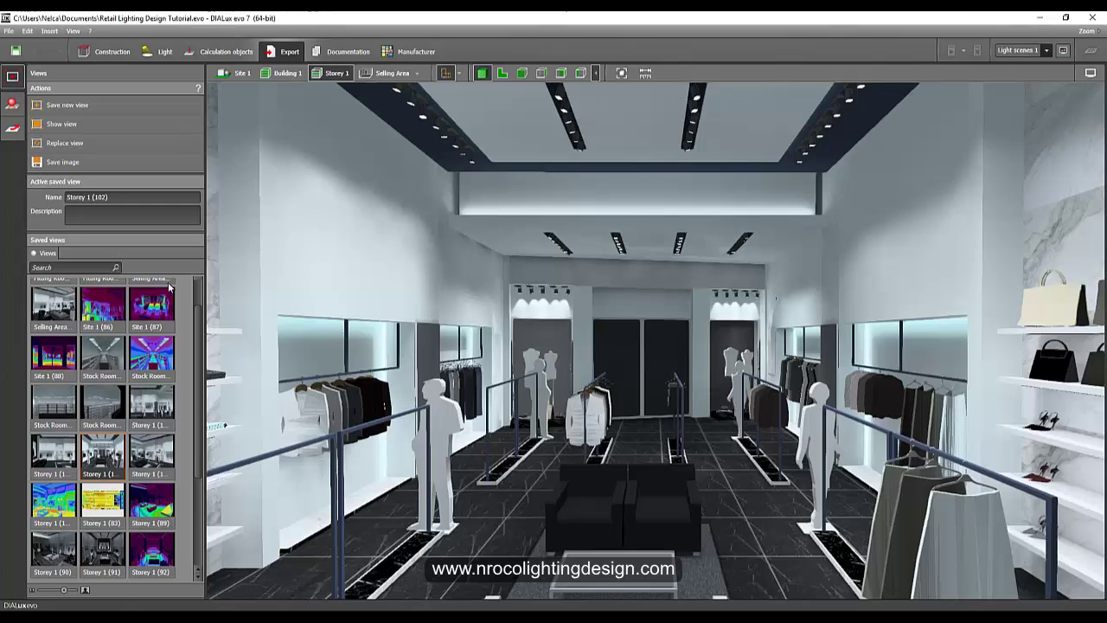
click(12, 104)
click(69, 104)
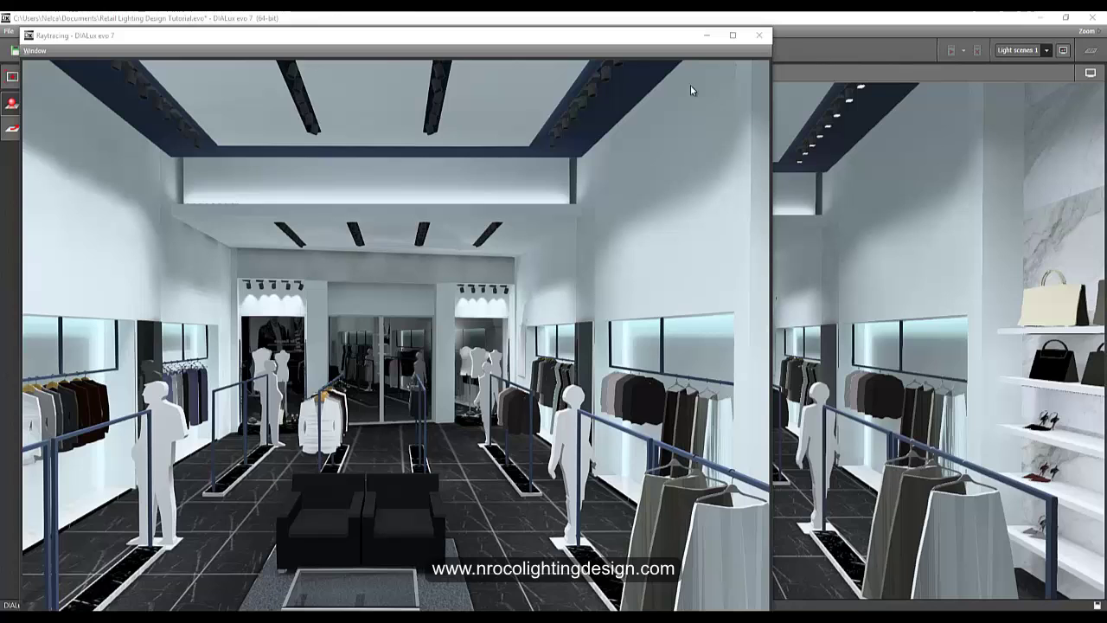
drag(622, 46, 715, 50)
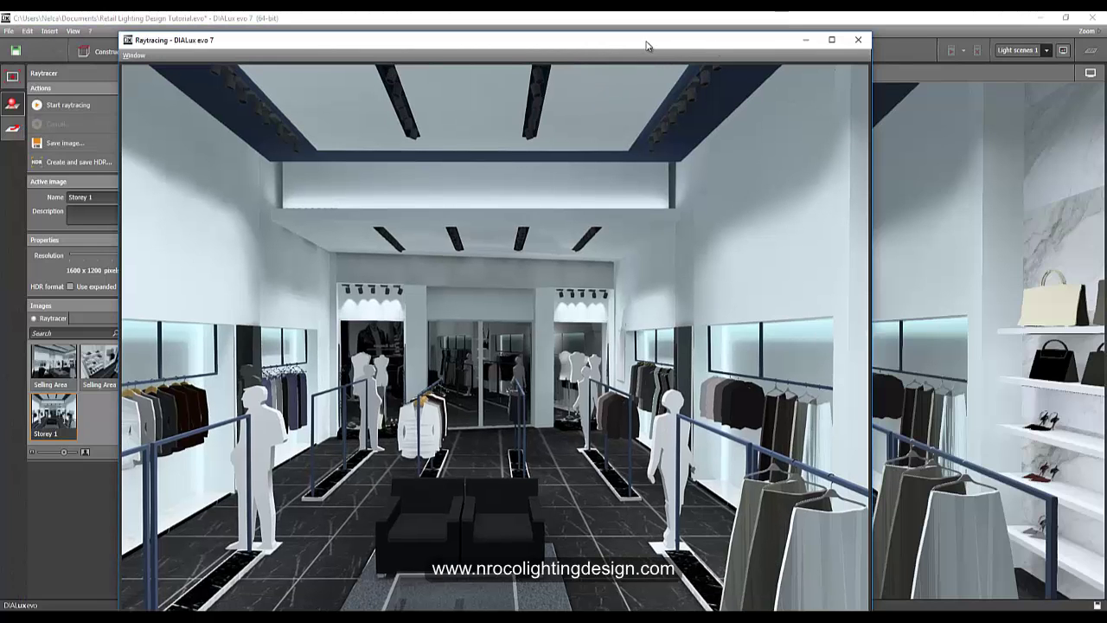
drag(648, 43, 699, 49)
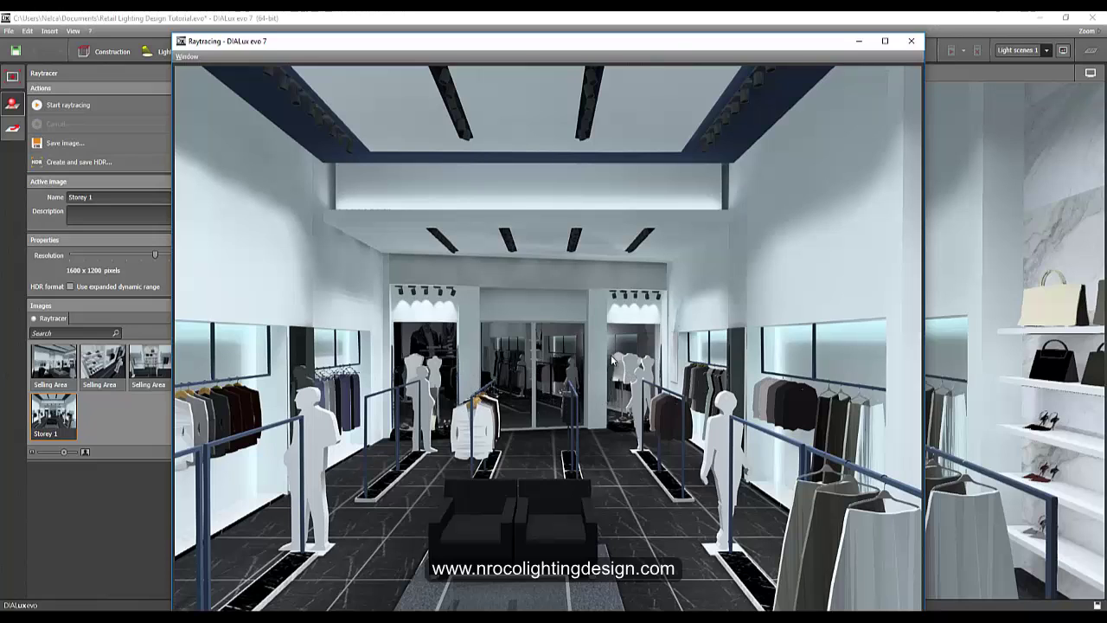
drag(659, 47, 671, 55)
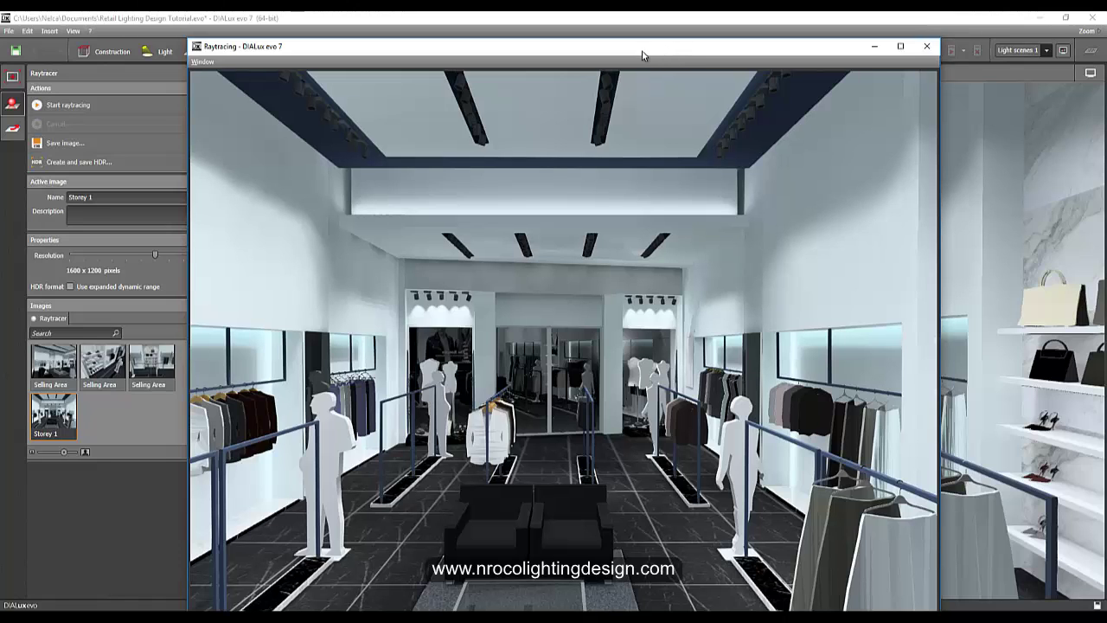
drag(650, 54, 675, 52)
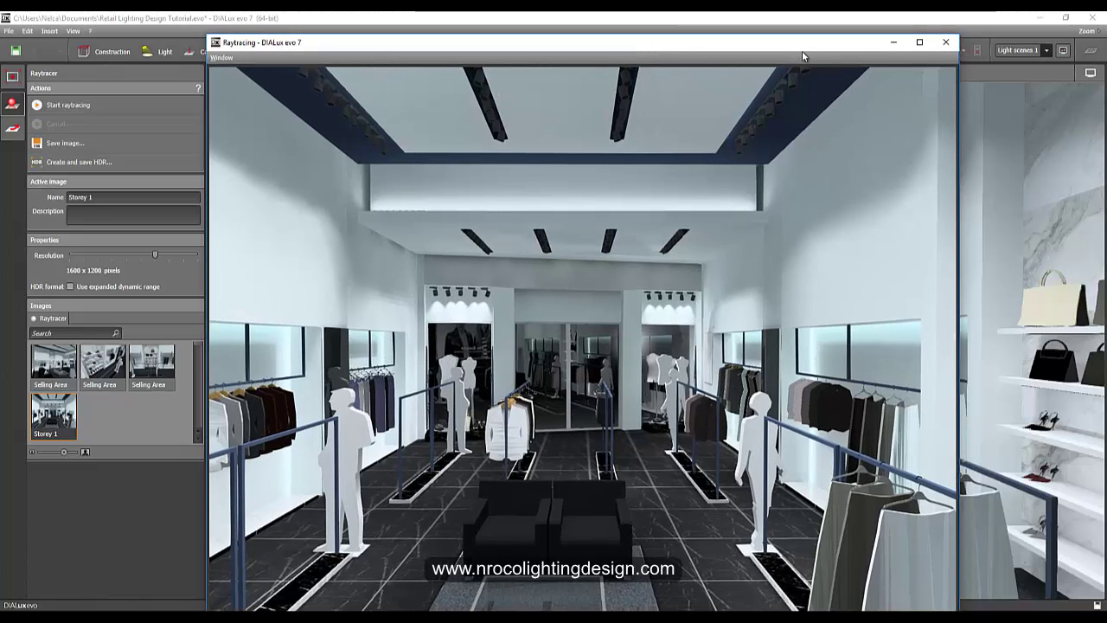
mouse_move(772, 53)
mouse_down()
mouse_move(749, 64)
mouse_move(759, 54)
mouse_up()
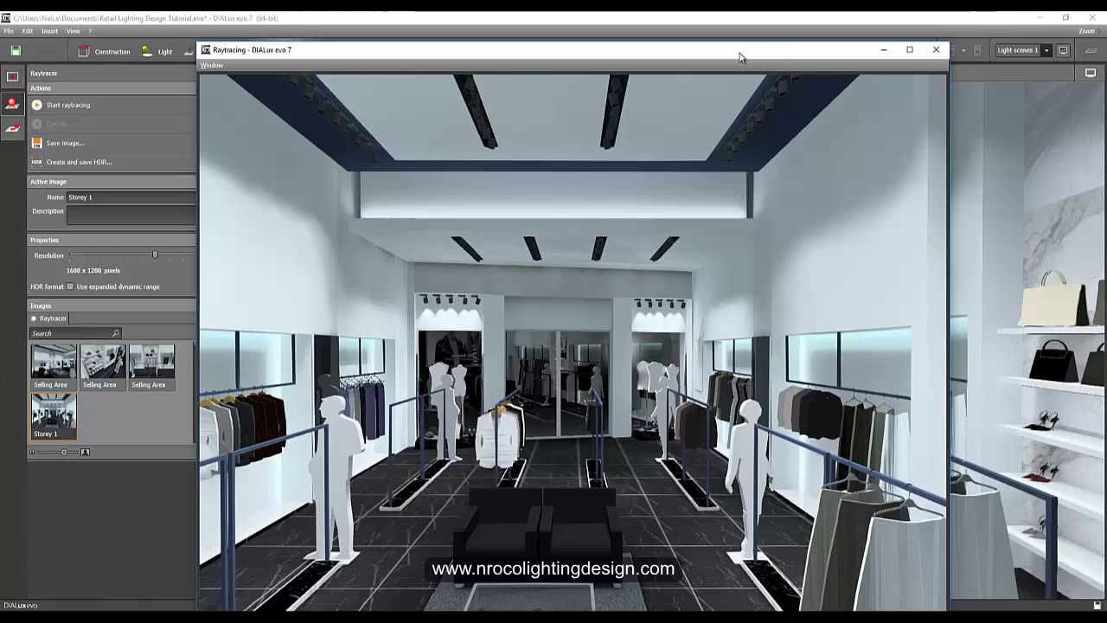
mouse_move(740, 58)
mouse_down()
mouse_move(742, 82)
mouse_move(757, 55)
mouse_up()
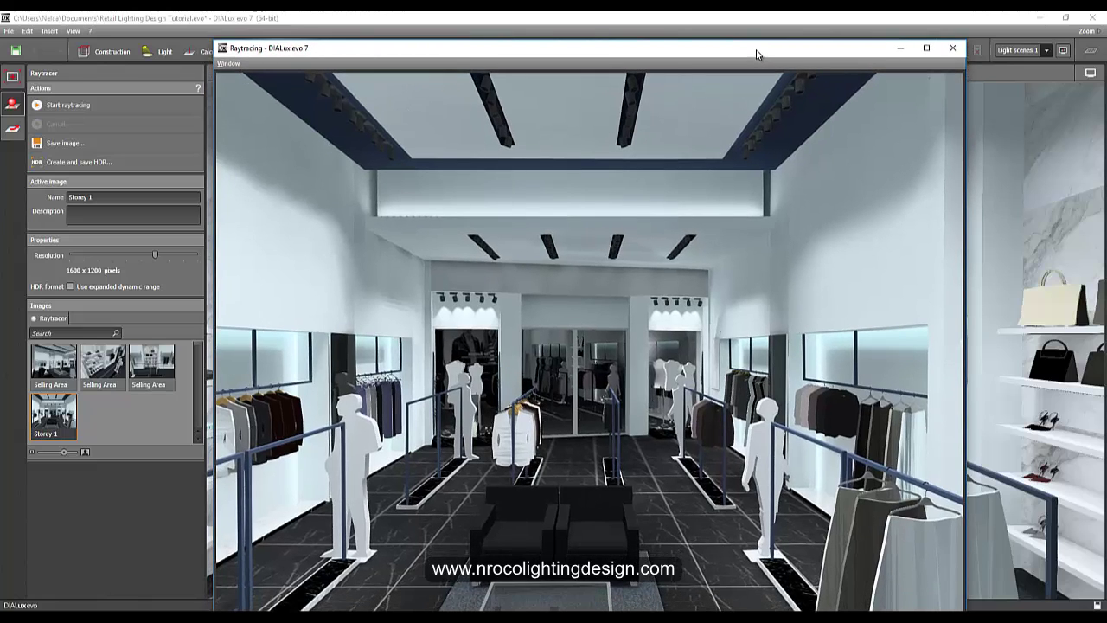